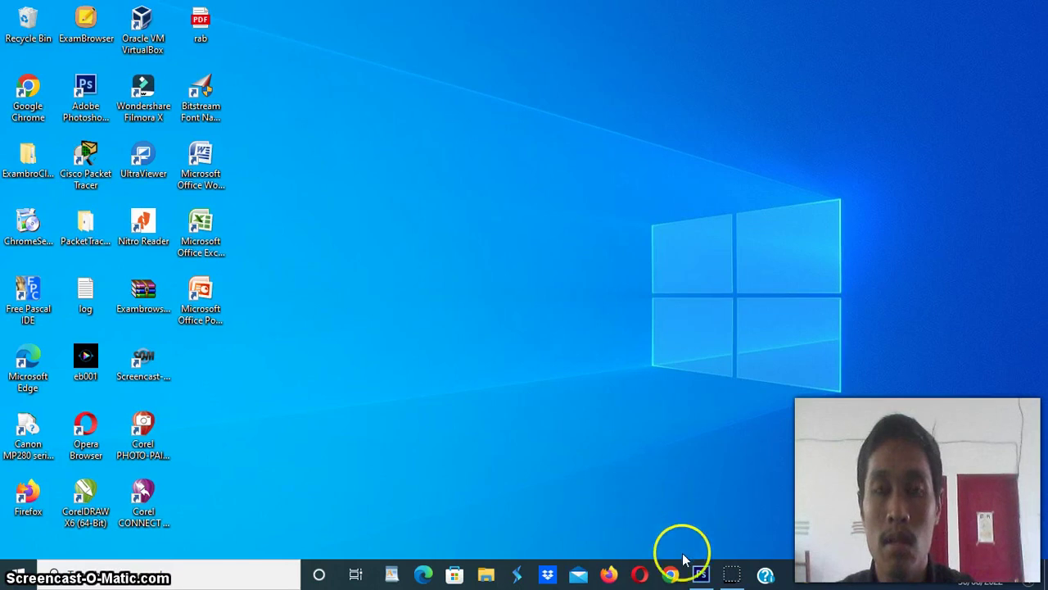
# - Switch to Photoshop and open the portrait photo IMG-20220714-WA0013 from the Pictures folder
pyautogui.click(700, 574)
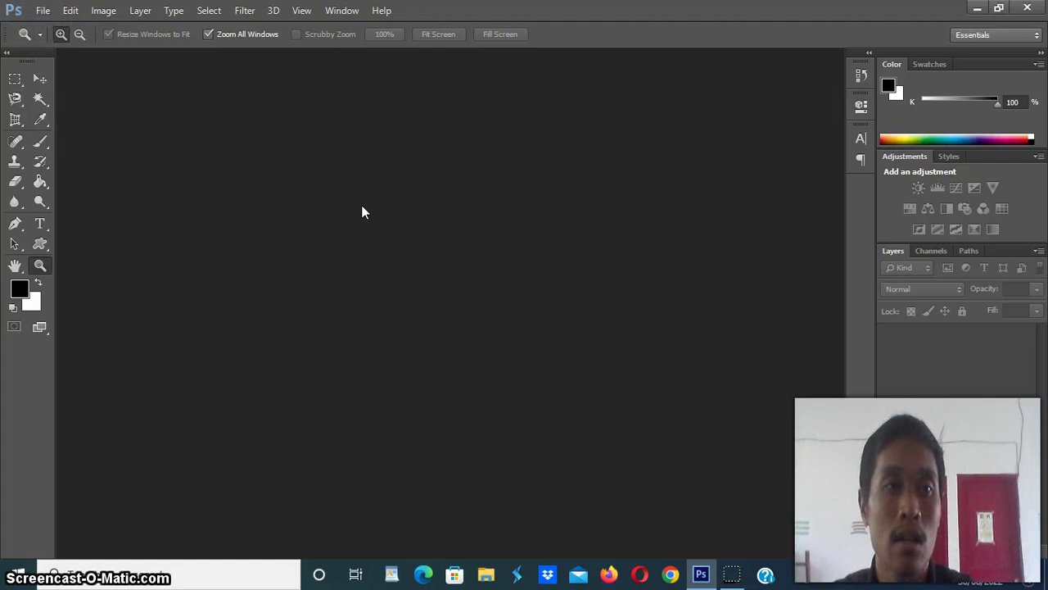
pyautogui.click(42, 12)
pyautogui.click(54, 42)
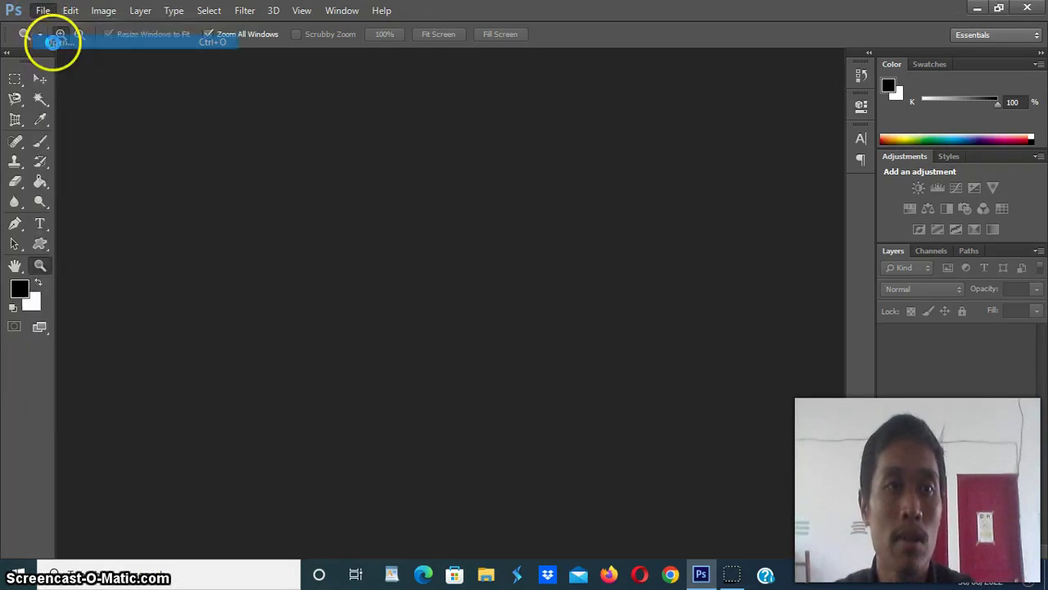
pyautogui.moveTo(810, 162); pyautogui.dragTo(810, 307)
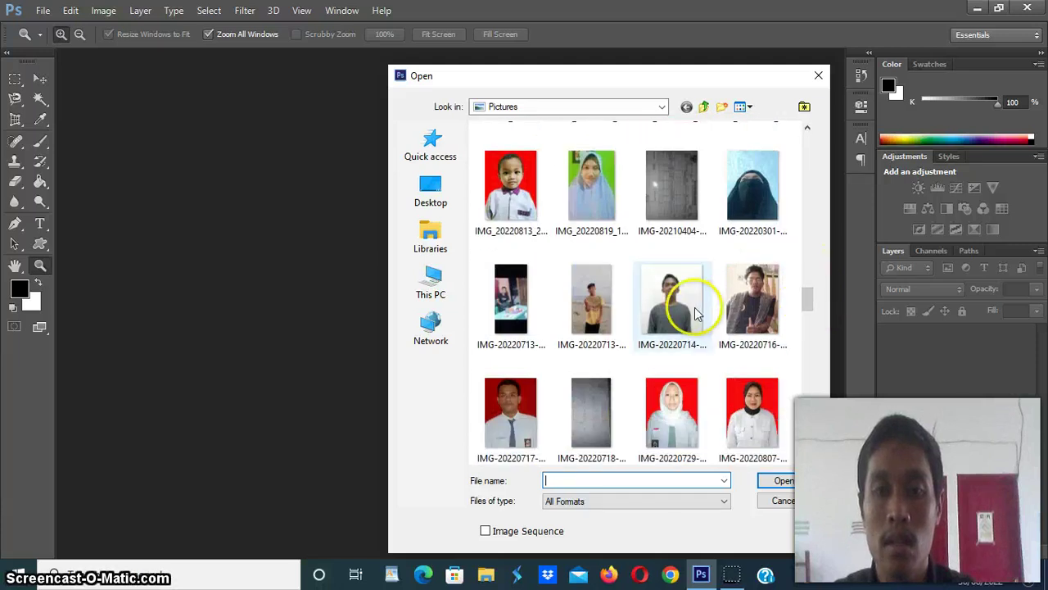
pyautogui.click(671, 323)
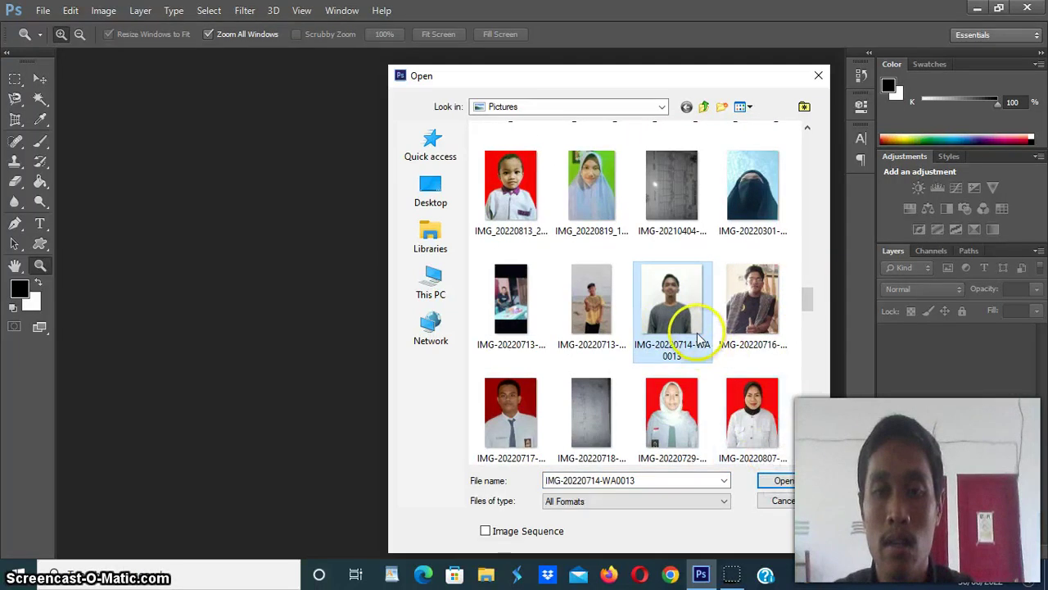
pyautogui.click(784, 480)
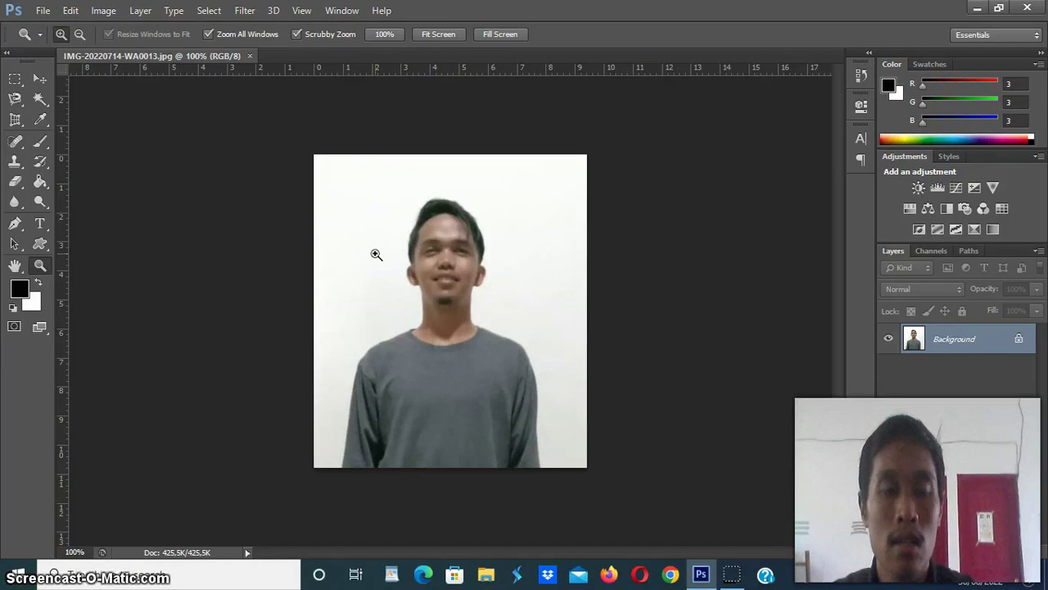
# - Select the entire white background around the man with the Magic Wand, adding the lower areas to the selection
pyautogui.click(41, 98)
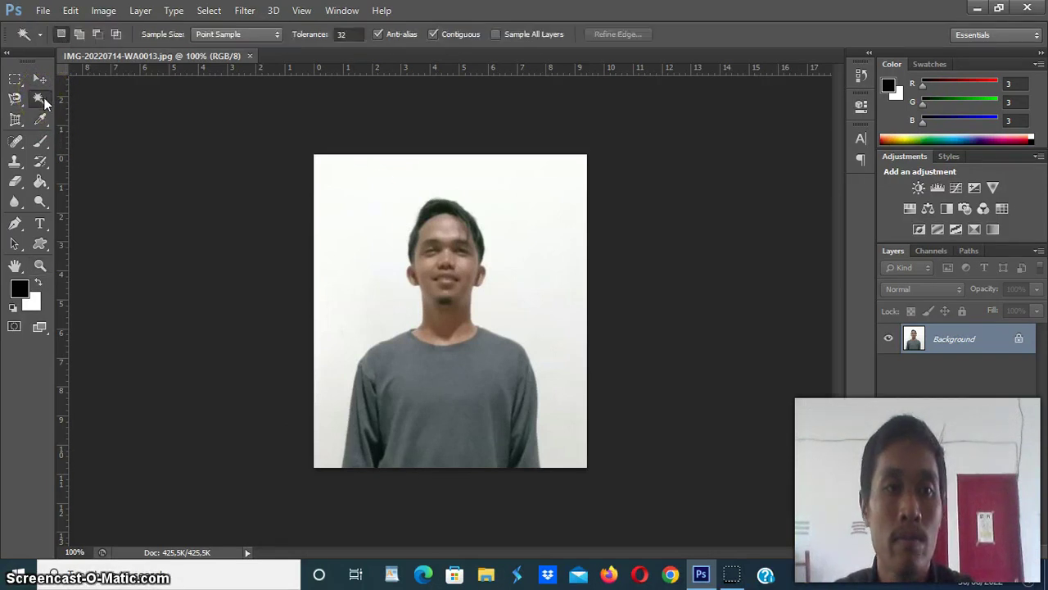
pyautogui.click(369, 203)
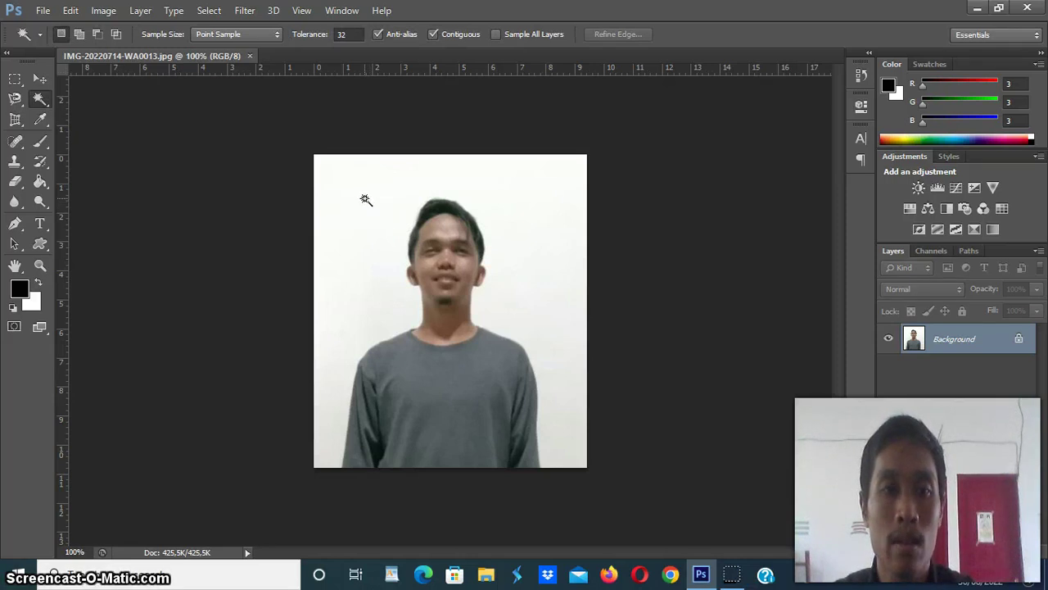
pyautogui.click(365, 202)
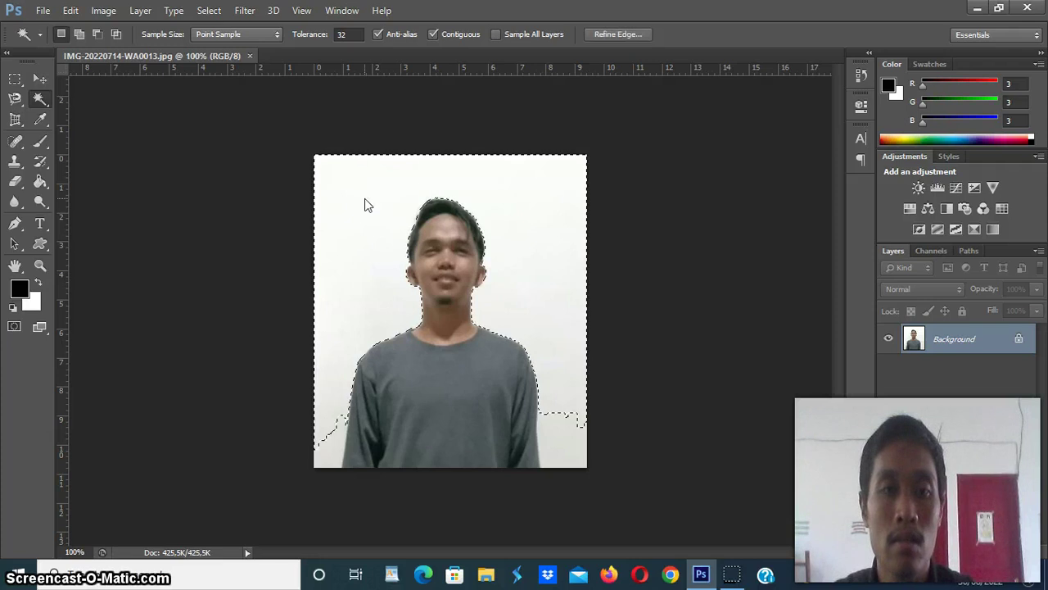
pyautogui.click(348, 360)
pyautogui.click(344, 401)
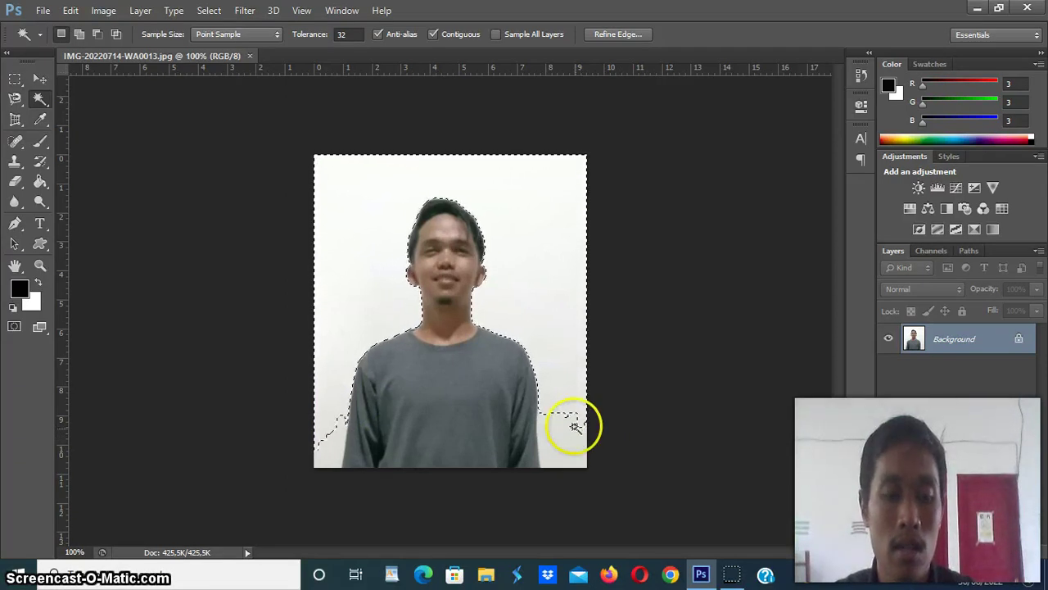
pyautogui.press('shift')
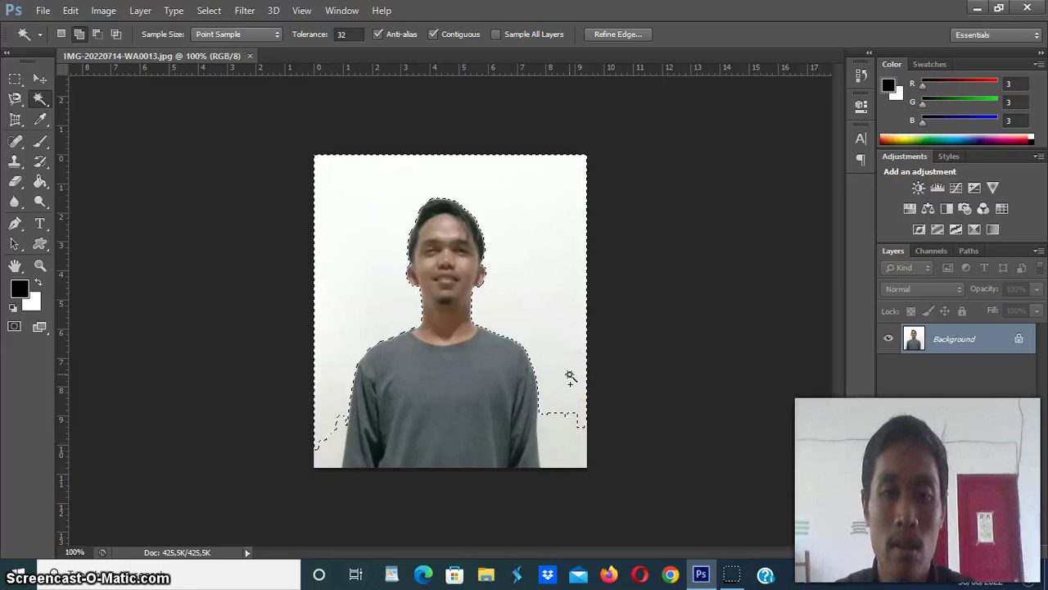
pyautogui.keyDown('shift'); pyautogui.click(570, 376); pyautogui.keyUp('shift')
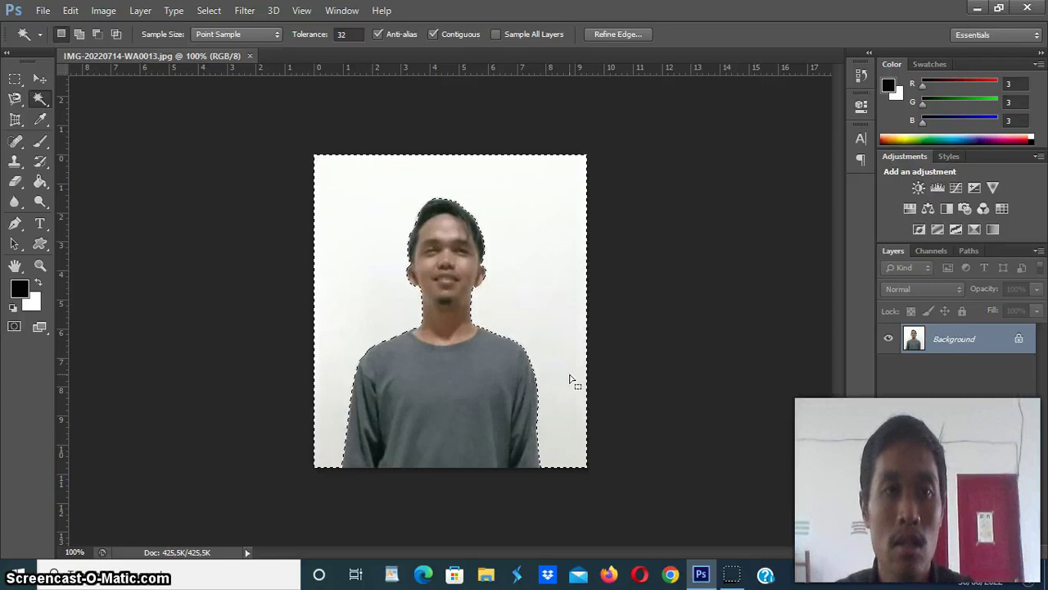
# - Invert the selection to the man and add a layer mask that hides the white background
pyautogui.click(207, 10)
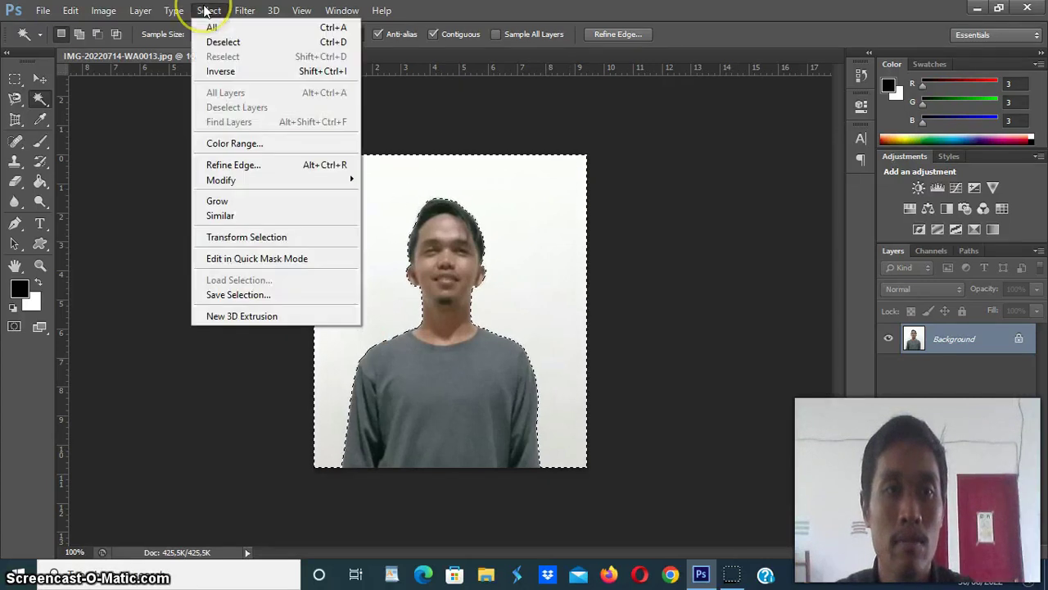
pyautogui.click(240, 70)
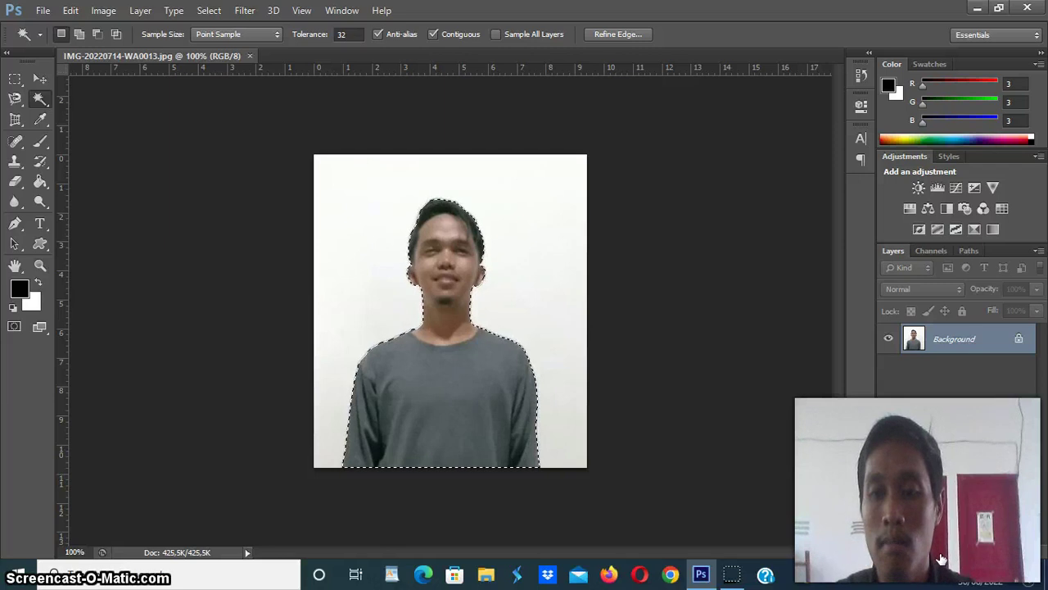
pyautogui.click(941, 560)
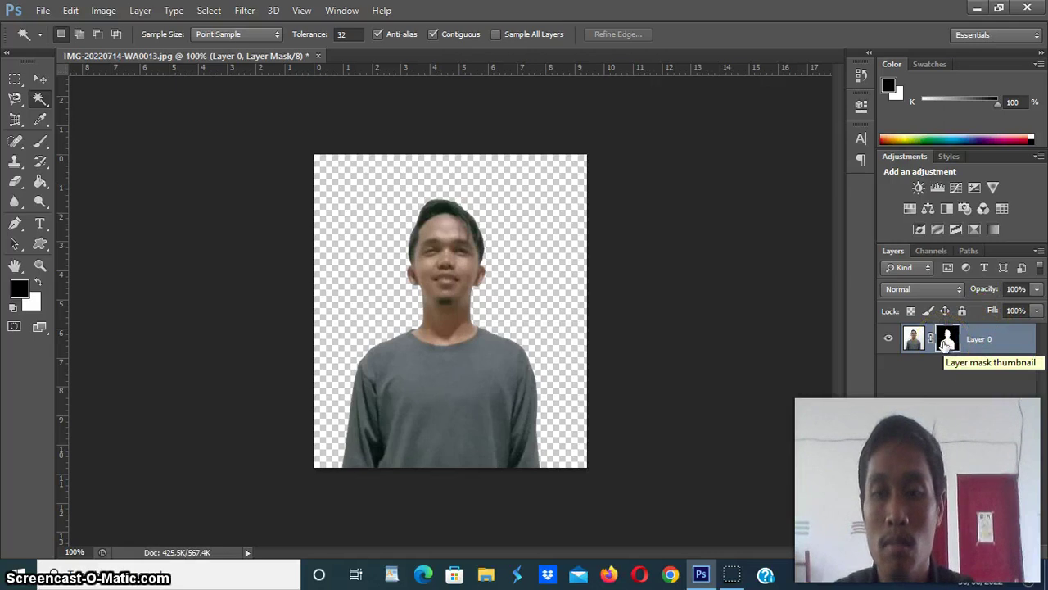
# - Add a black Solid Color fill layer and place it beneath Layer 0
pyautogui.click(956, 549)
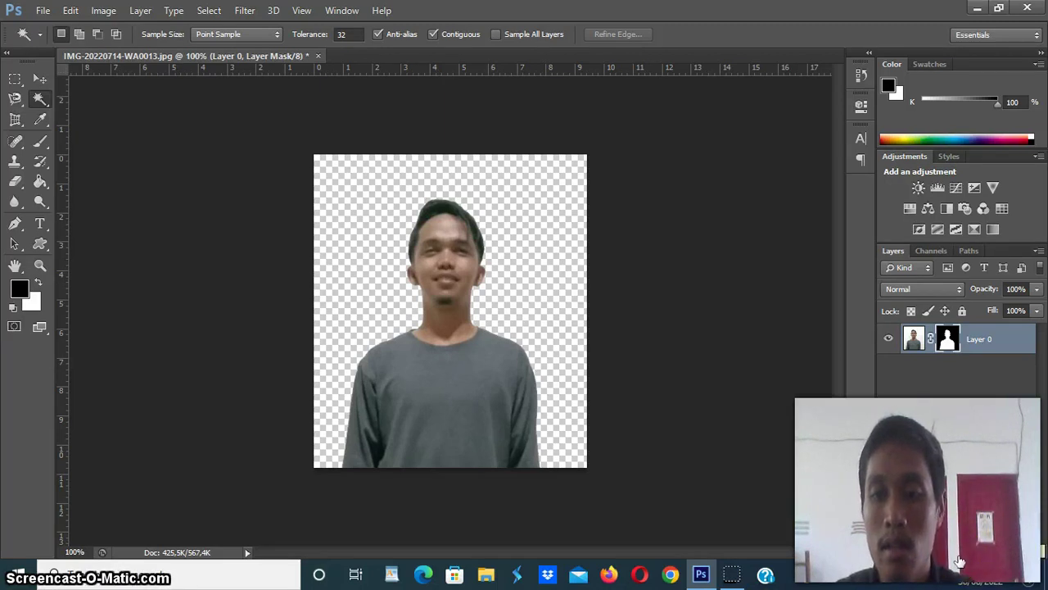
pyautogui.click(960, 561)
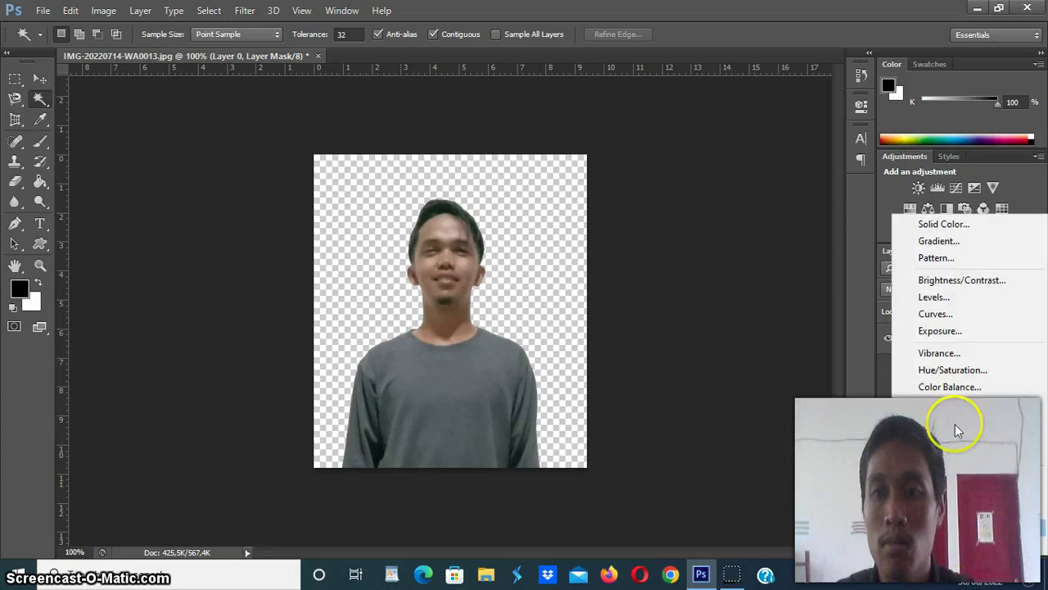
pyautogui.click(933, 225)
pyautogui.moveTo(486, 307)
pyautogui.mouseDown()
pyautogui.moveTo(358, 313)
pyautogui.moveTo(331, 333)
pyautogui.mouseUp()
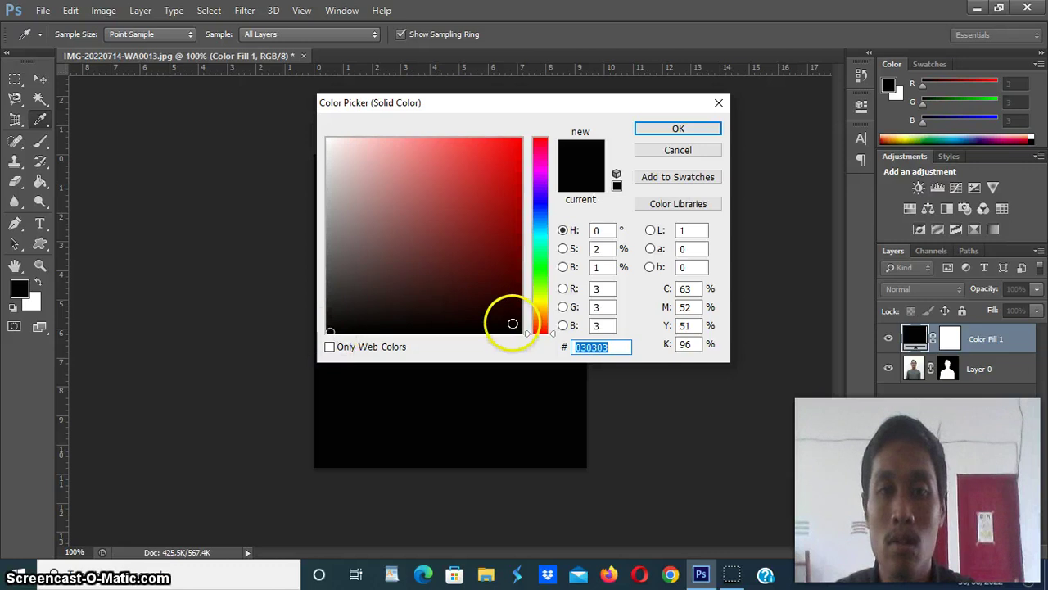
pyautogui.click(662, 134)
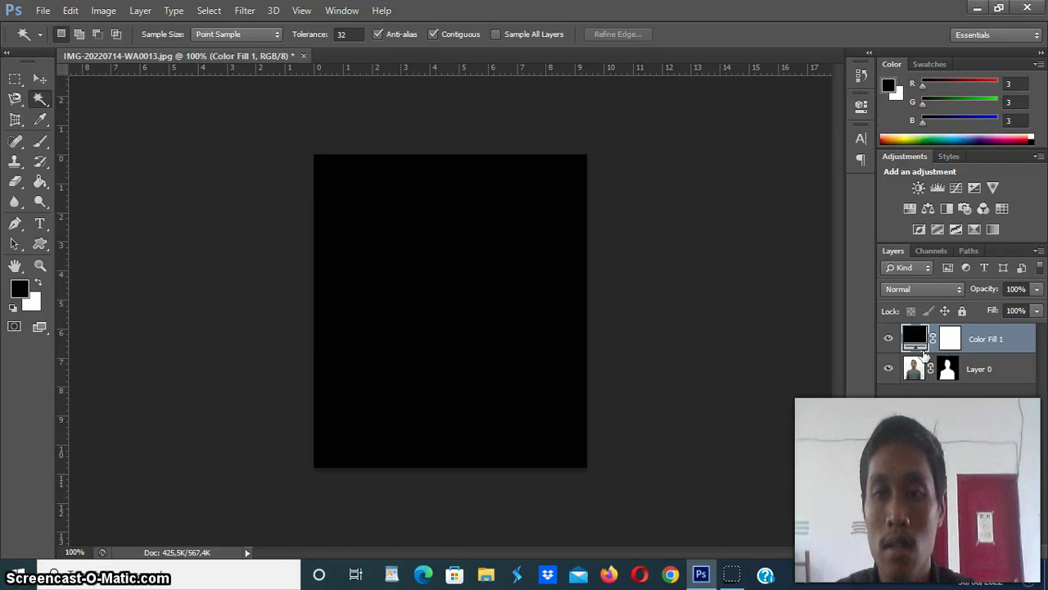
pyautogui.click(987, 341)
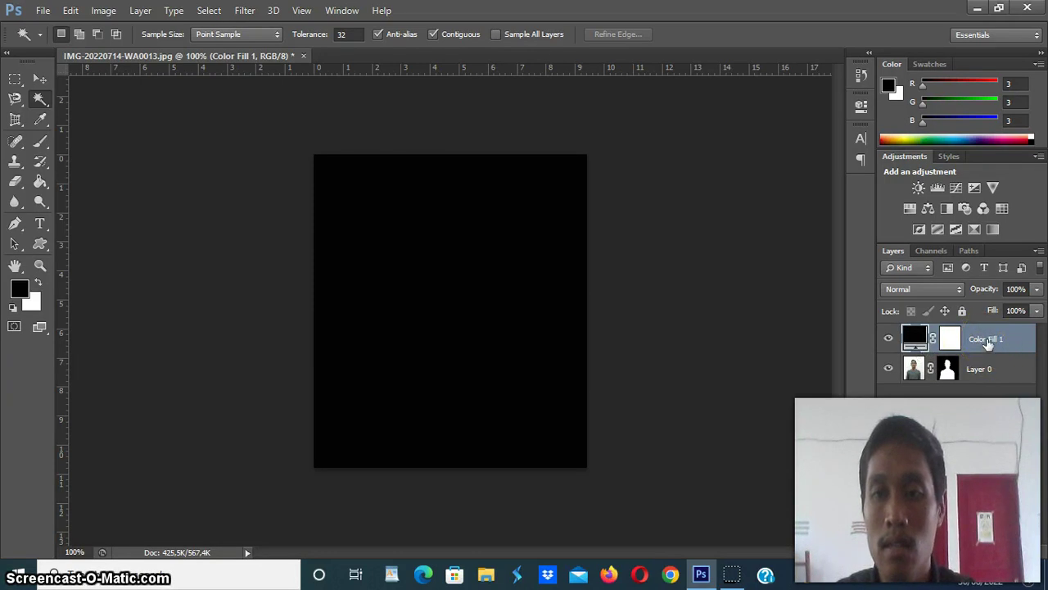
pyautogui.moveTo(988, 346); pyautogui.dragTo(983, 376)
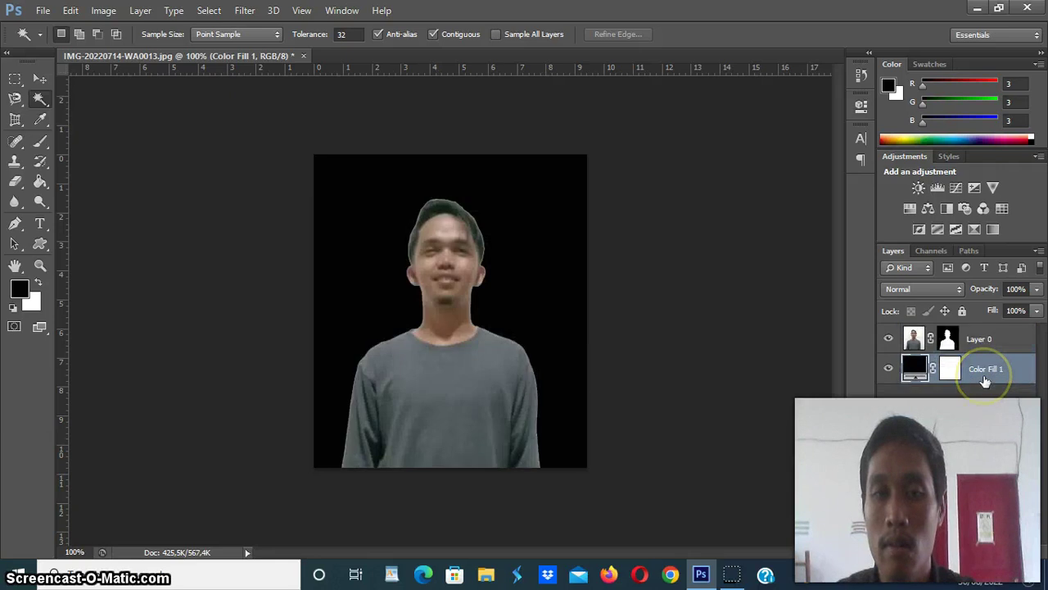
# - Load Layer 0's mask as a selection and contract it by 2 pixels
pyautogui.keyDown('ctrl'); pyautogui.click(946, 345); pyautogui.keyUp('ctrl')
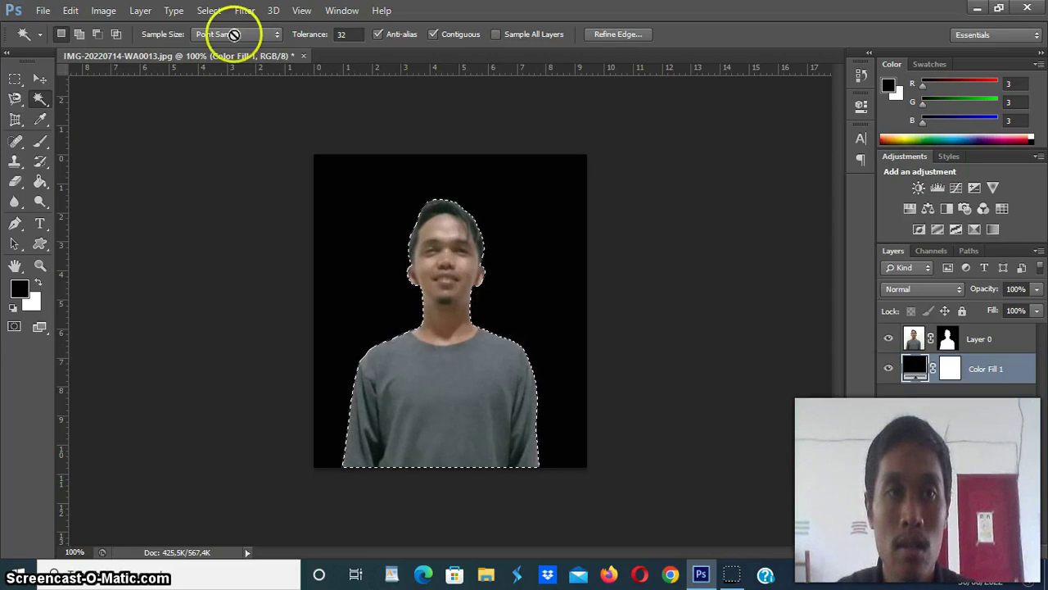
pyautogui.click(208, 12)
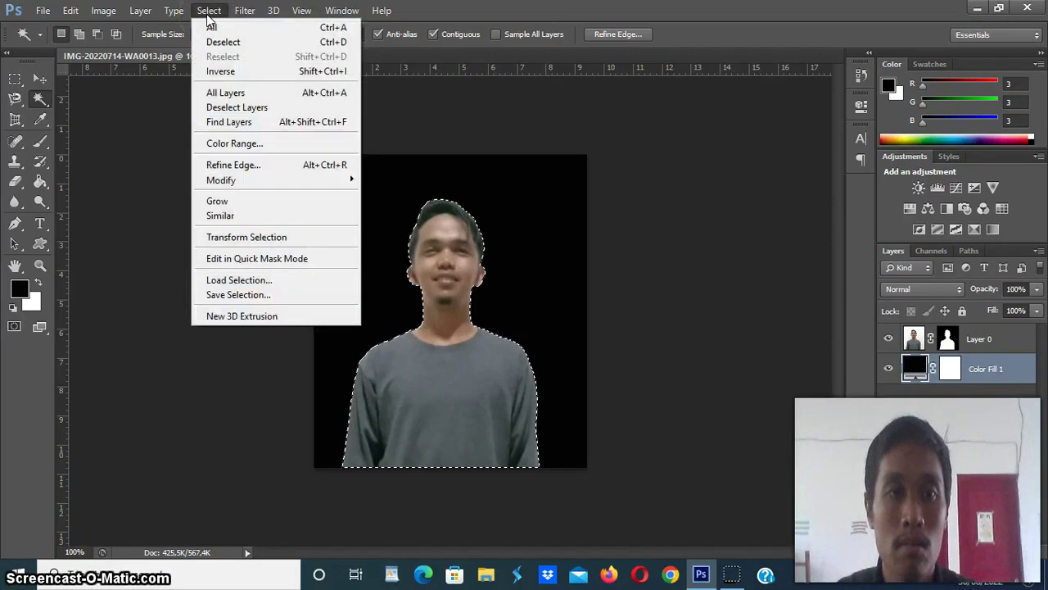
pyautogui.moveTo(250, 179)
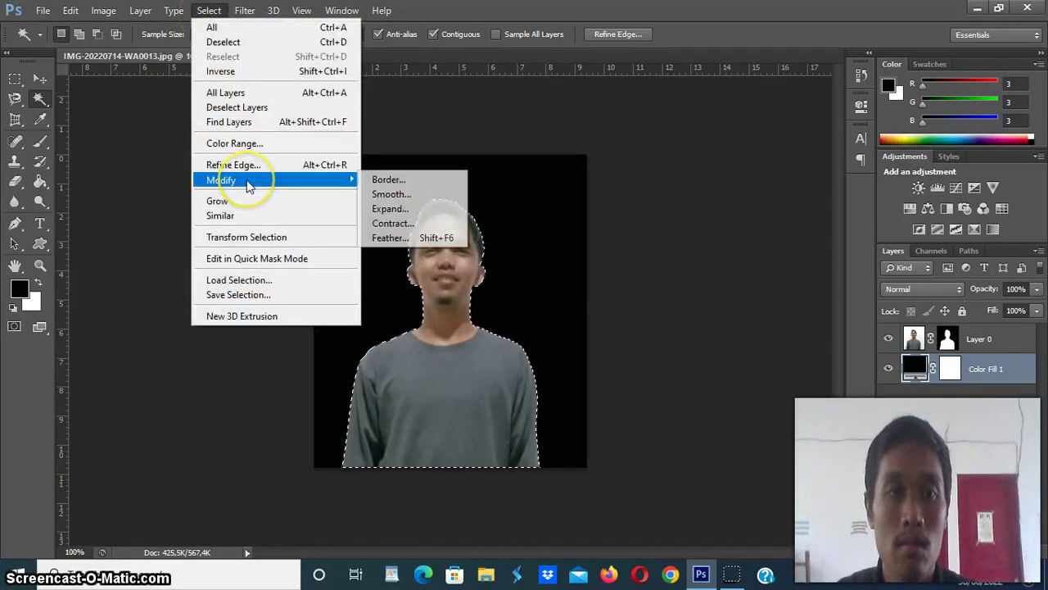
pyautogui.click(398, 222)
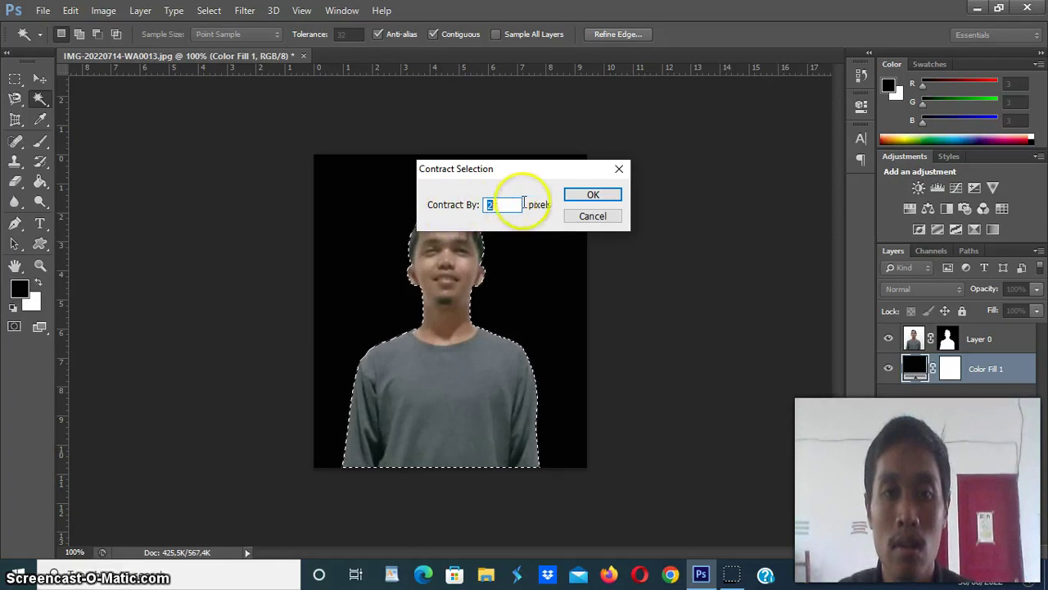
pyautogui.click(582, 199)
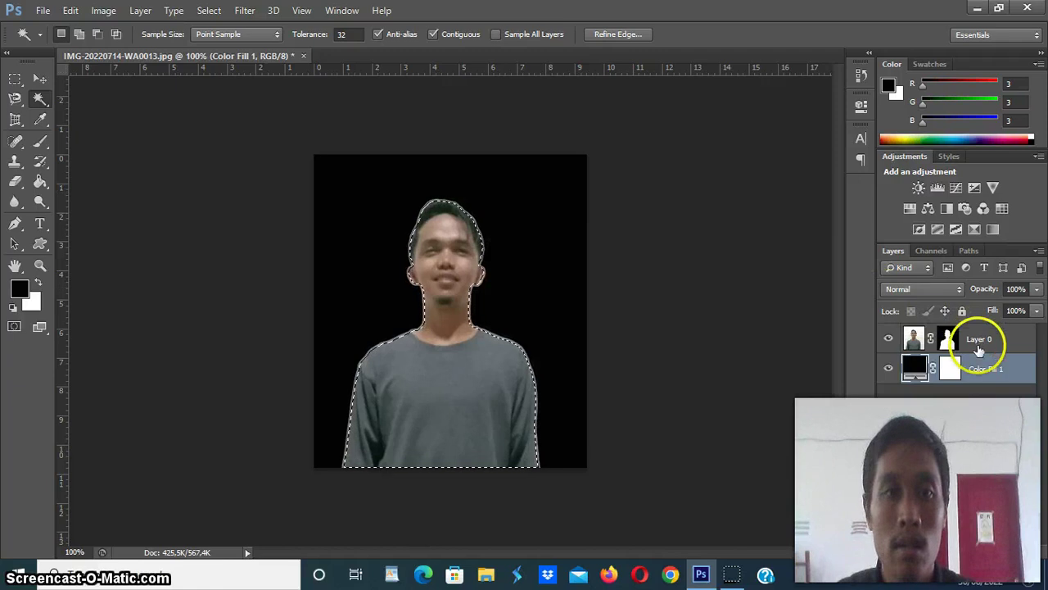
pyautogui.click(207, 12)
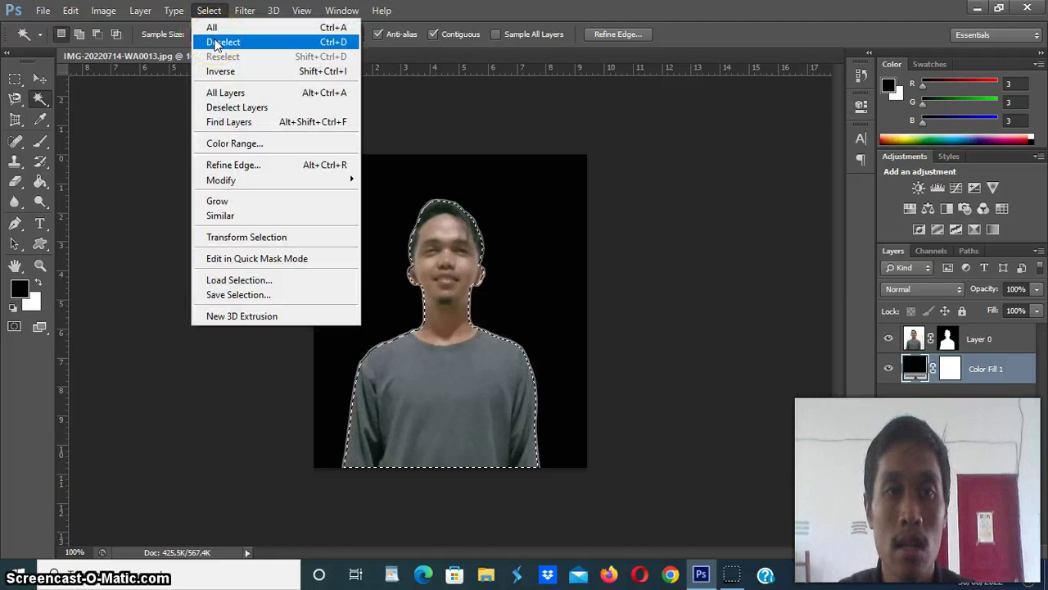
pyautogui.click(215, 41)
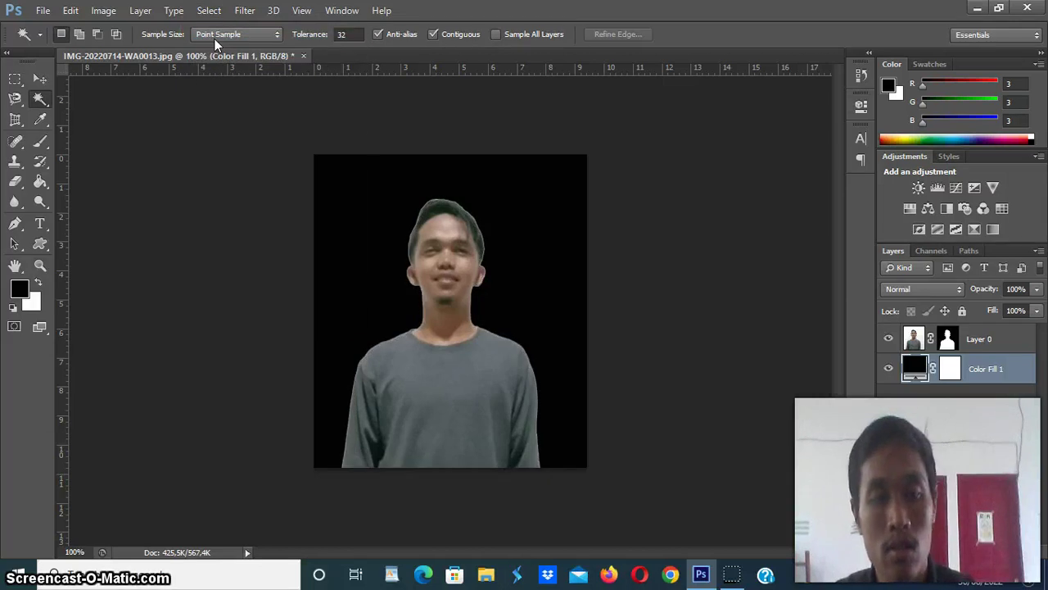
pyautogui.hotkey('ctrl', 'z')
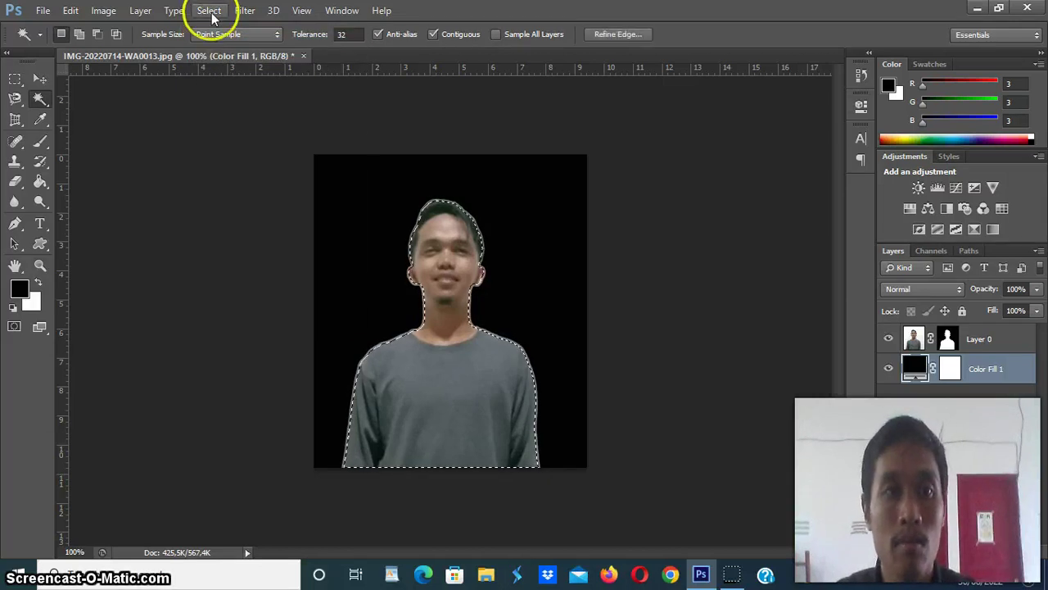
# - Invert the contracted selection and fill it with black on Layer 0's mask to trim the fringe around the man
pyautogui.click(210, 12)
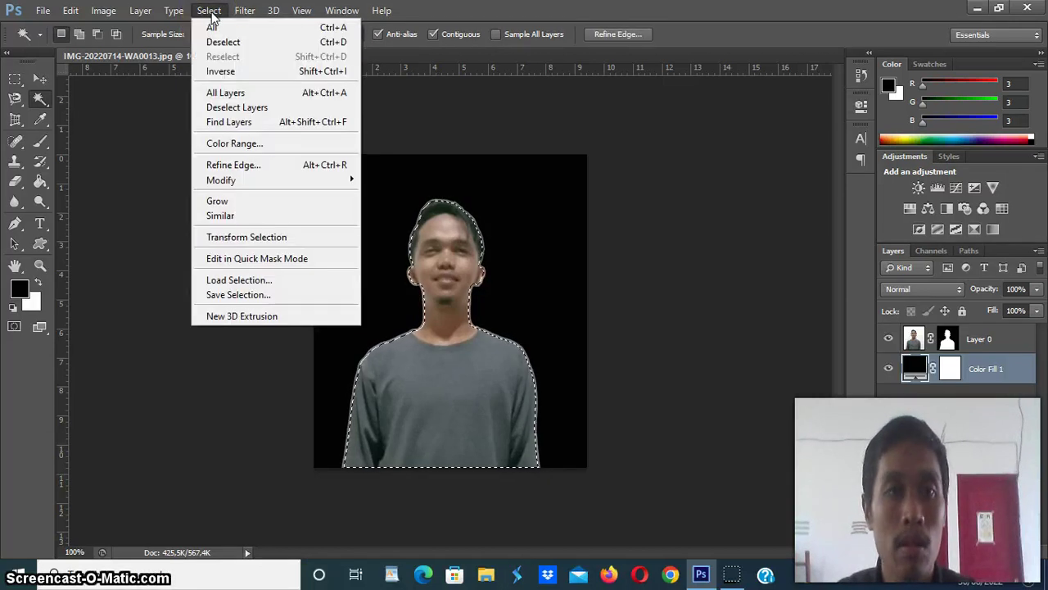
pyautogui.click(252, 74)
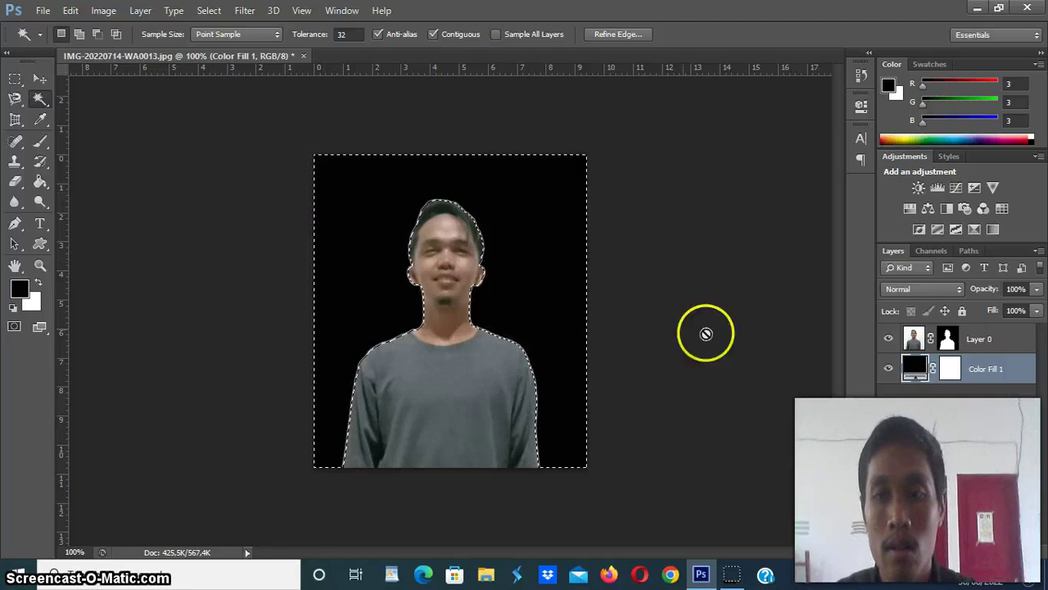
pyautogui.click(949, 340)
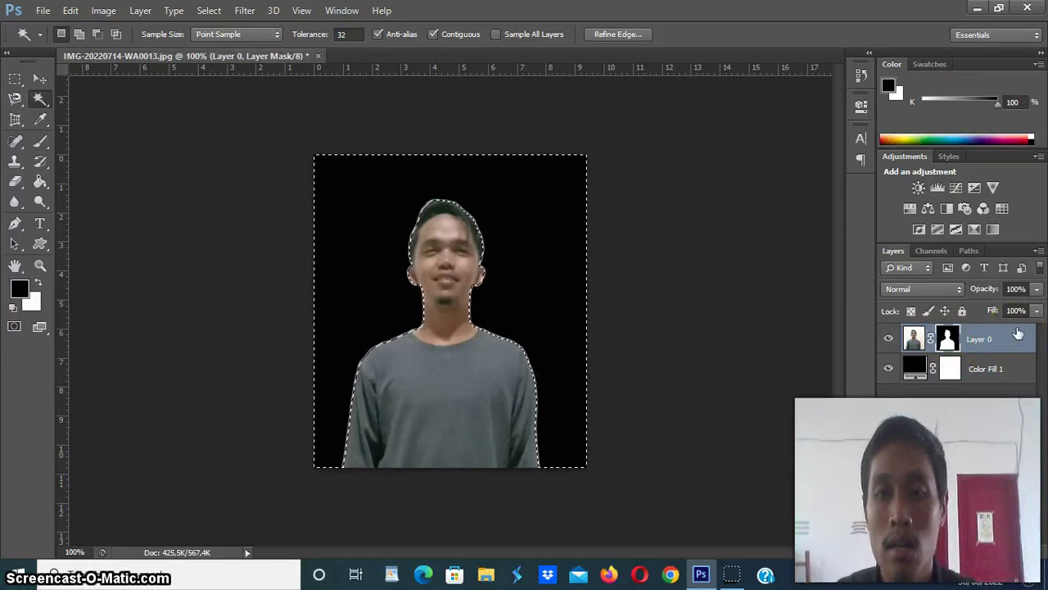
pyautogui.click(954, 342)
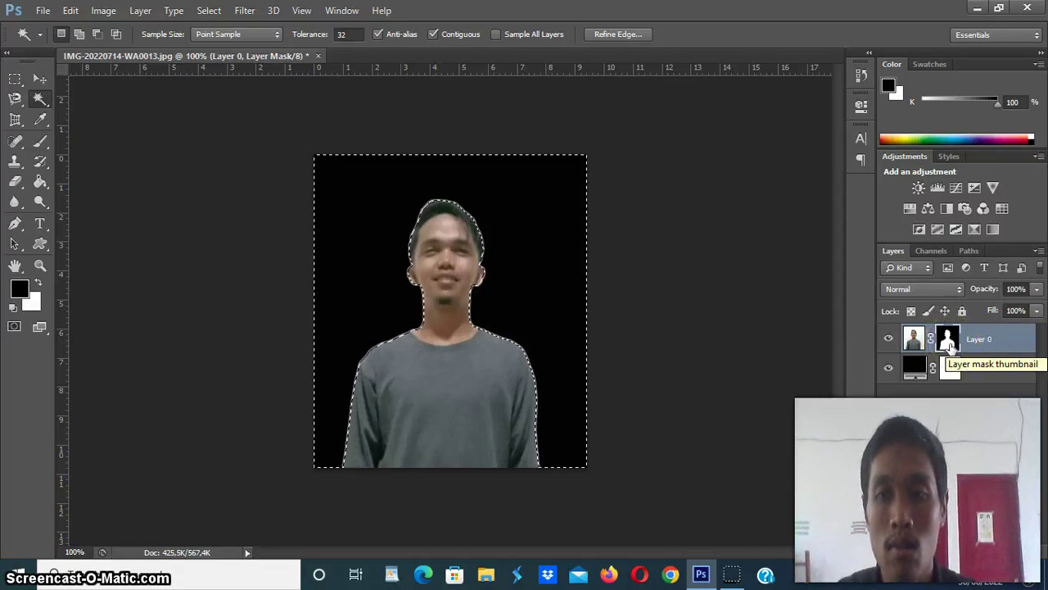
pyautogui.click(948, 344)
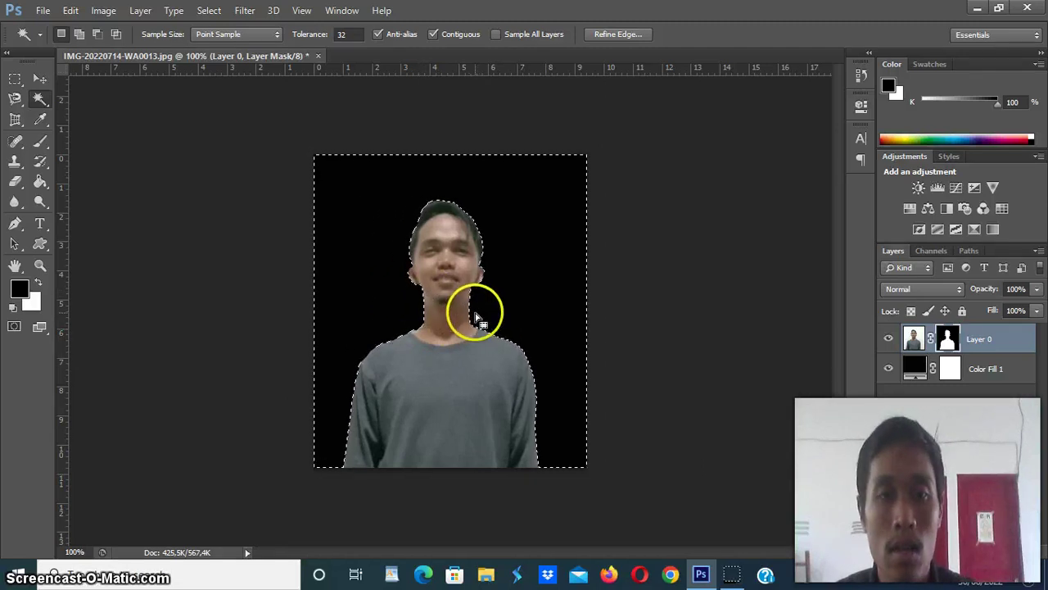
# - Inspect the trimmed edges around the man's head, ears and neck against the black background
pyautogui.click(40, 266)
pyautogui.click(355, 232)
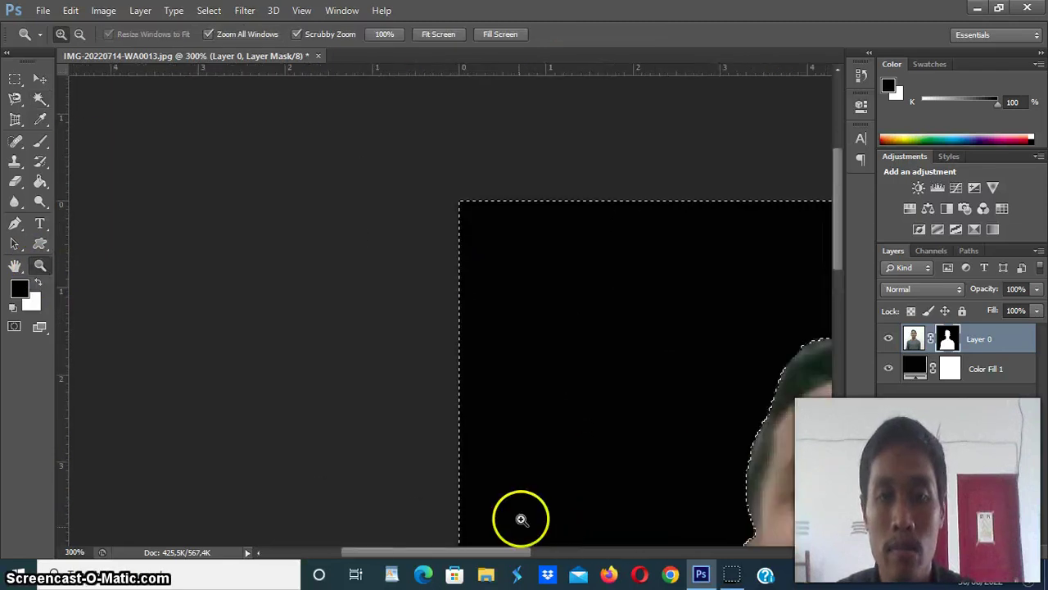
pyautogui.moveTo(496, 552); pyautogui.dragTo(588, 552)
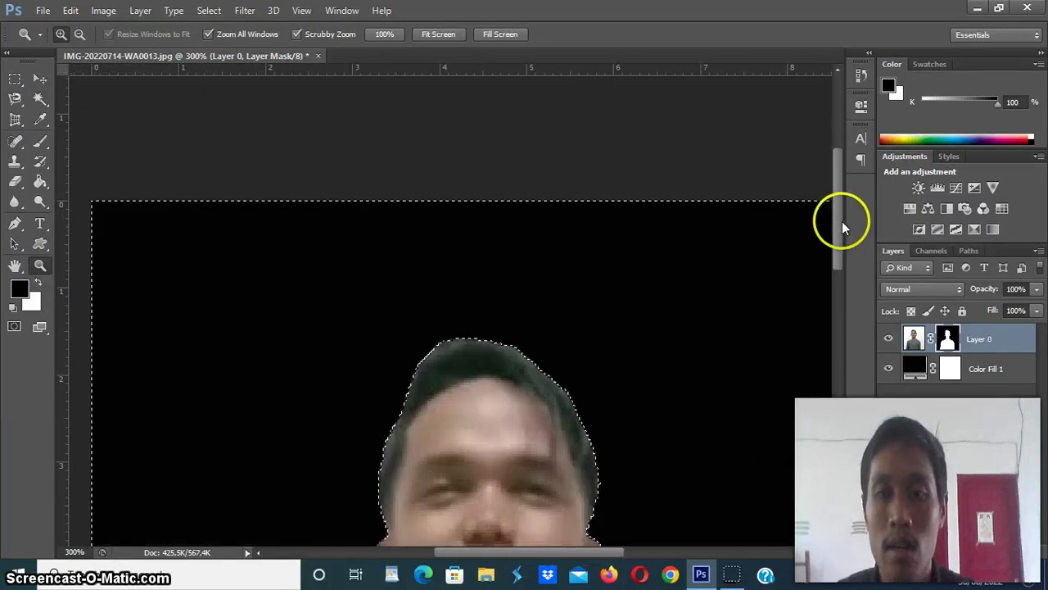
pyautogui.moveTo(841, 221); pyautogui.dragTo(844, 258)
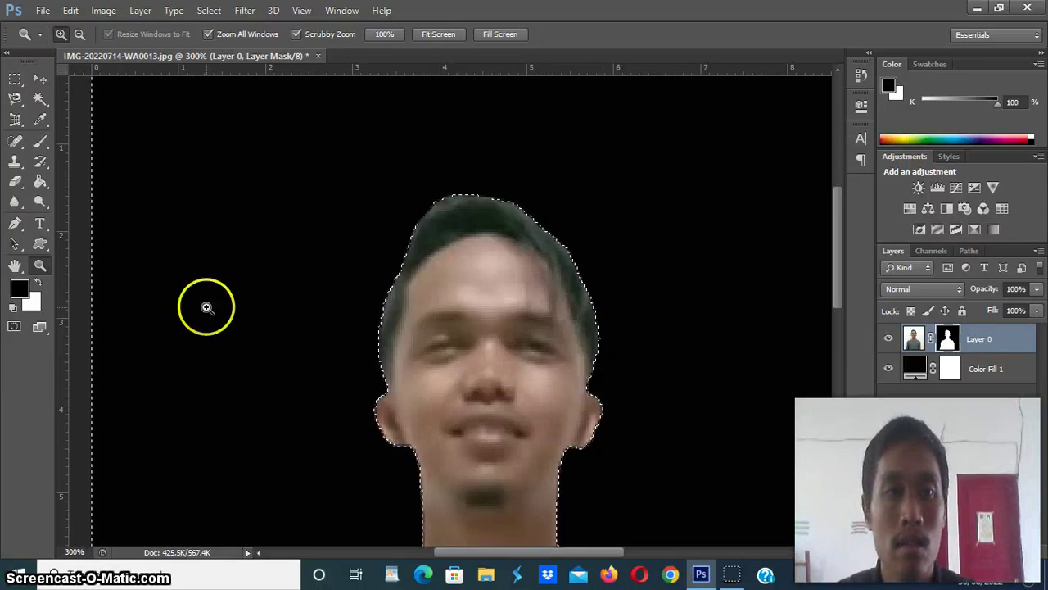
pyautogui.click(79, 34)
pyautogui.click(448, 162)
pyautogui.click(449, 161)
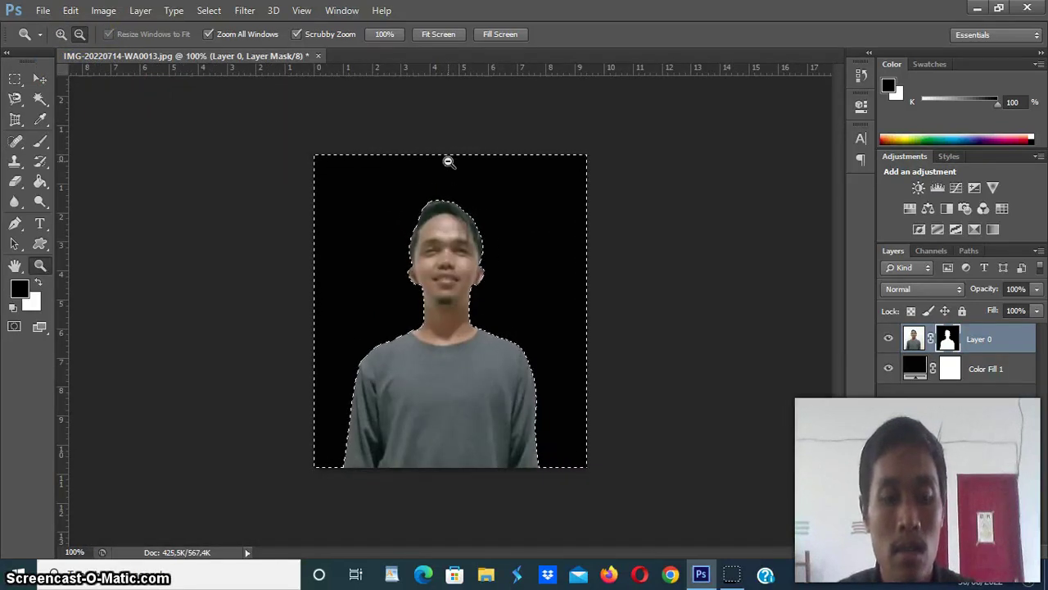
# - Deselect the selection and hide the Color Fill 1 layer
pyautogui.hotkey('ctrl', 'd')
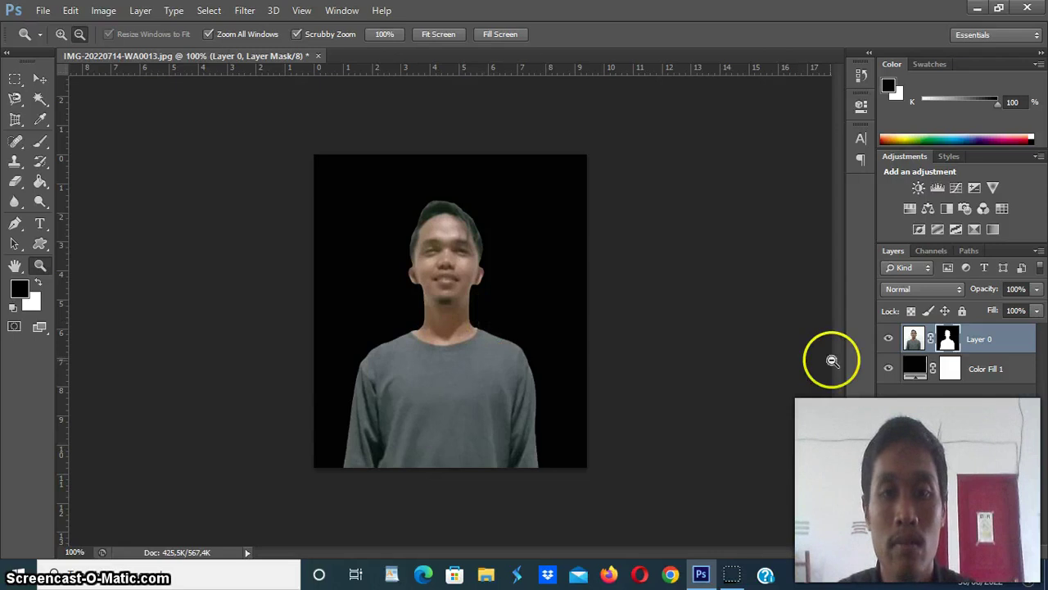
pyautogui.click(893, 377)
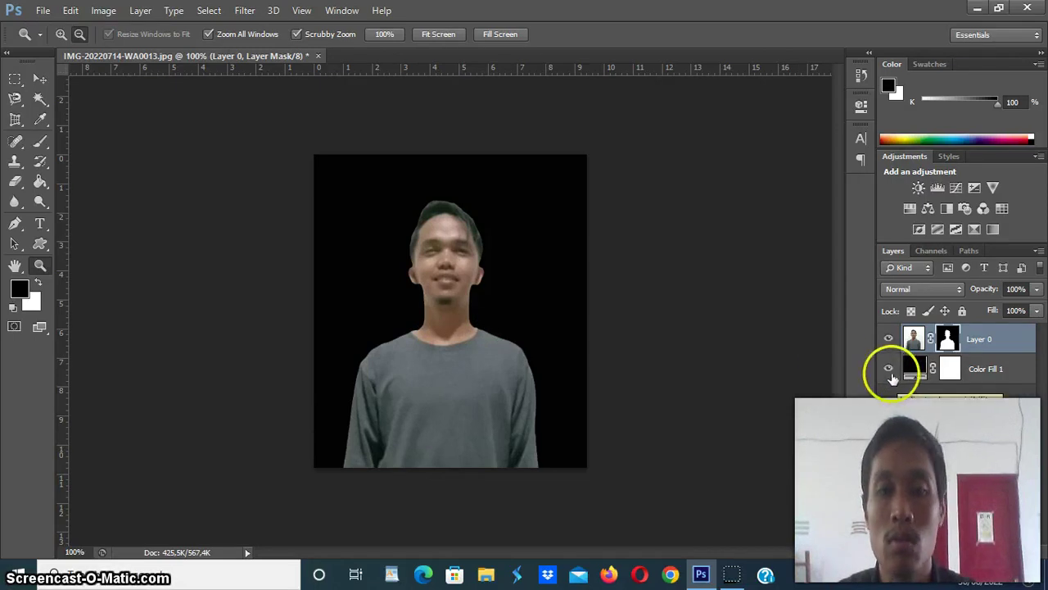
pyautogui.click(889, 370)
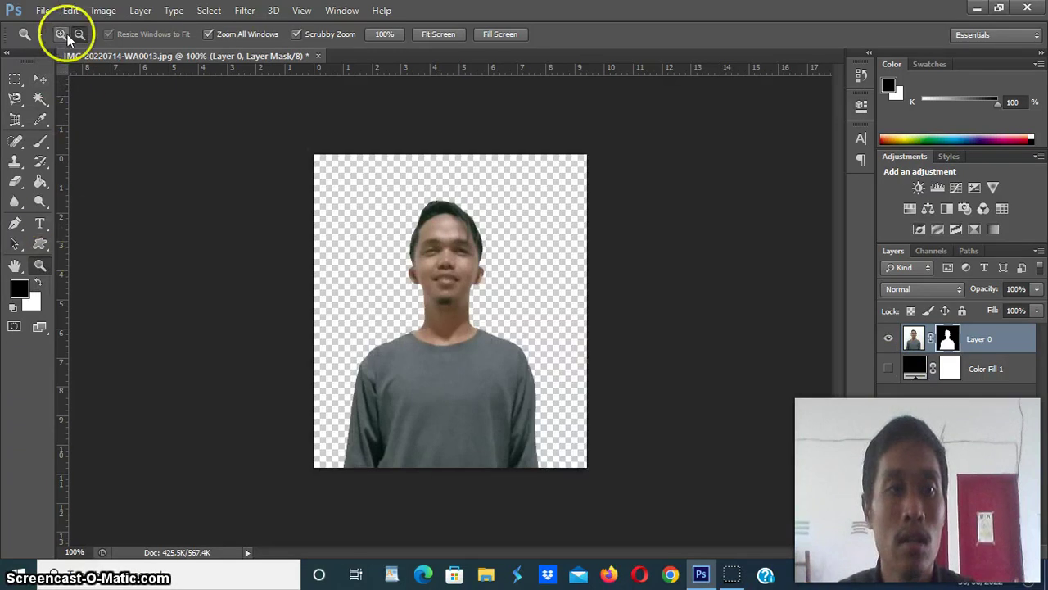
# - Inspect the cutout's edges around the man's head, neck and shoulders against the transparent background
pyautogui.click(478, 215)
pyautogui.click(478, 215)
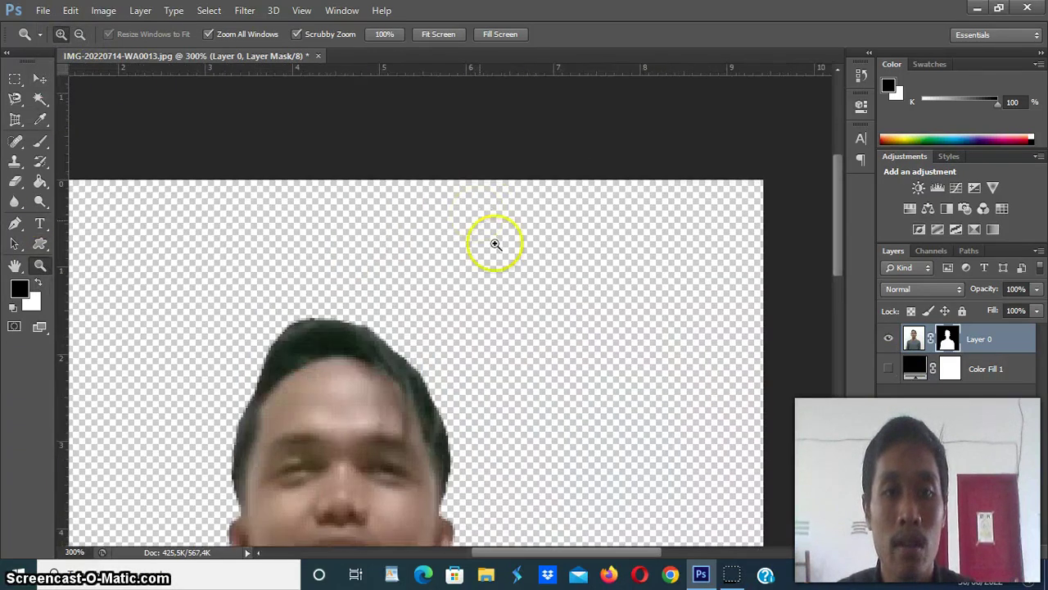
pyautogui.moveTo(836, 247); pyautogui.dragTo(836, 353)
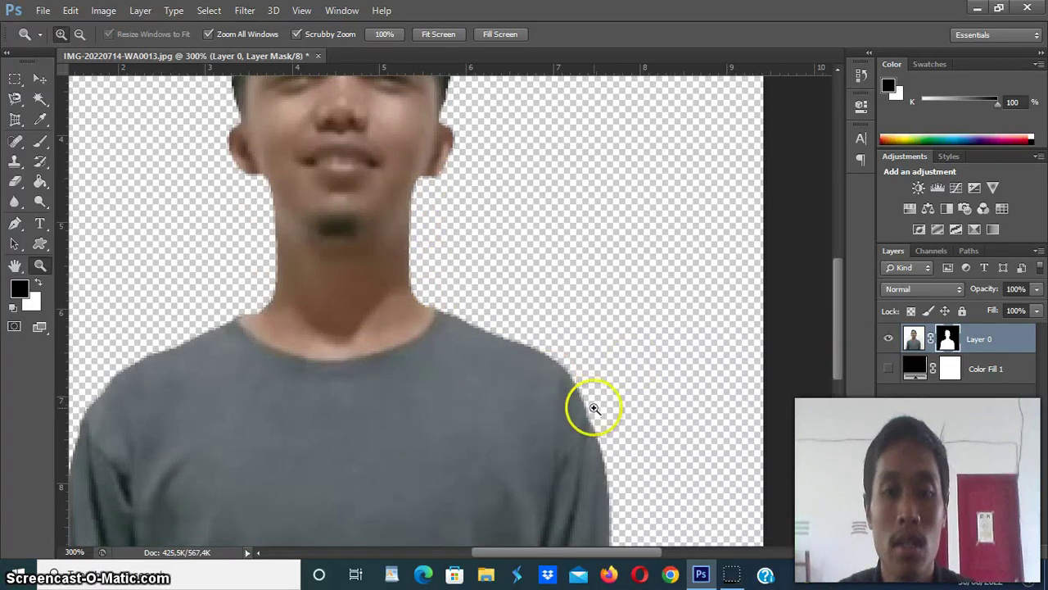
pyautogui.click(80, 34)
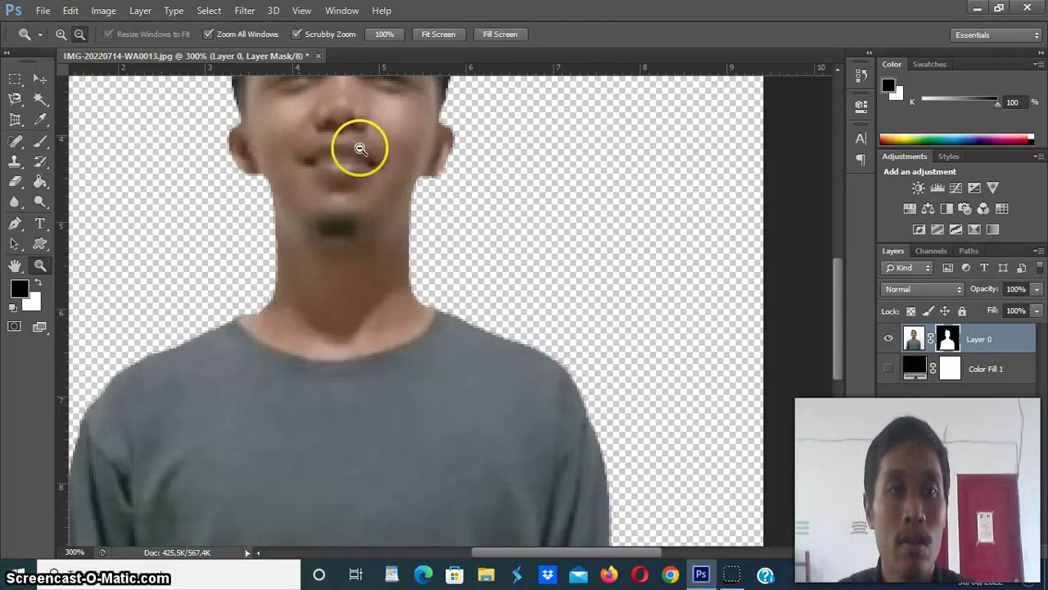
pyautogui.click(362, 145)
pyautogui.click(359, 145)
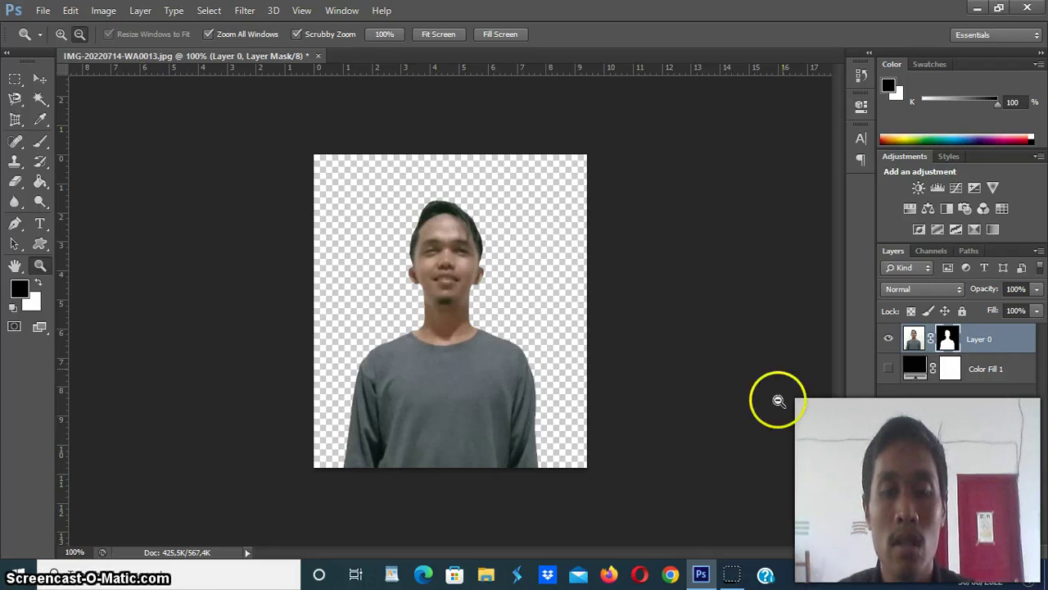
# - Switch back to Photoshop and select the entire white background around the man with the Magic Wand, including the lower areas
pyautogui.click(733, 574)
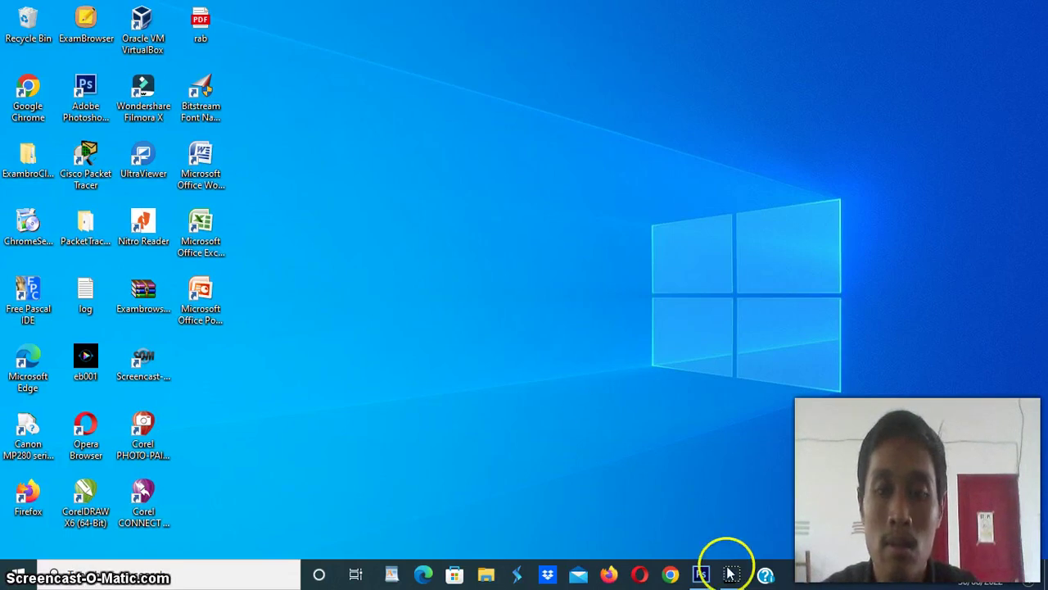
pyautogui.click(704, 574)
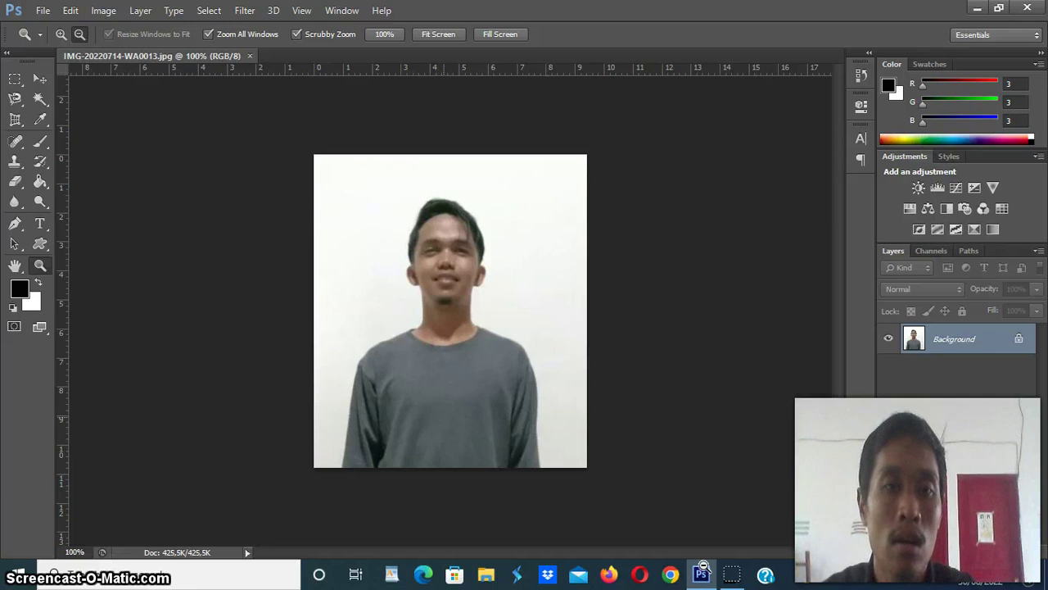
pyautogui.click(42, 96)
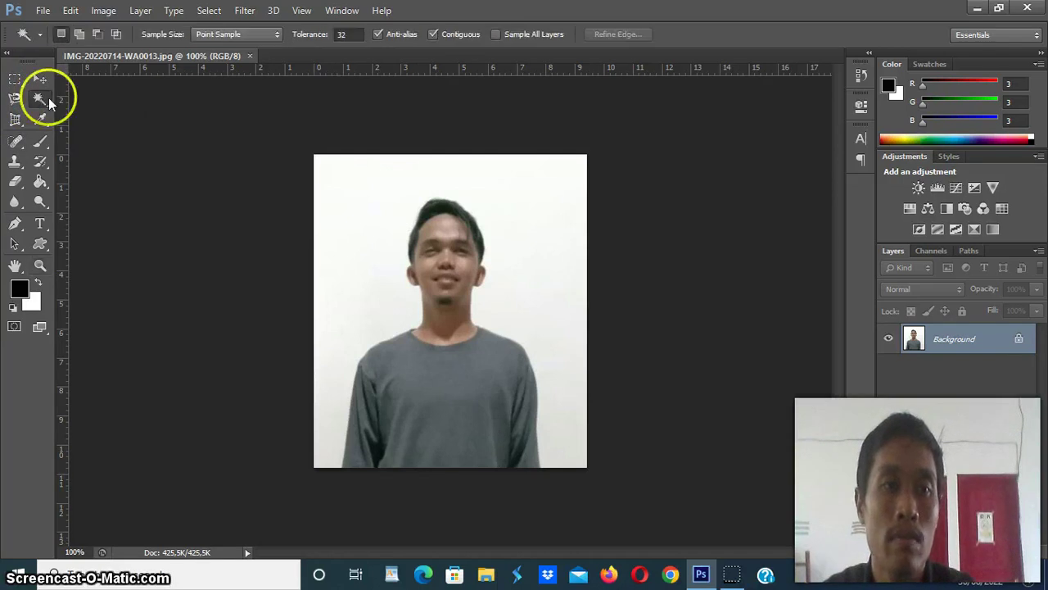
pyautogui.click(354, 200)
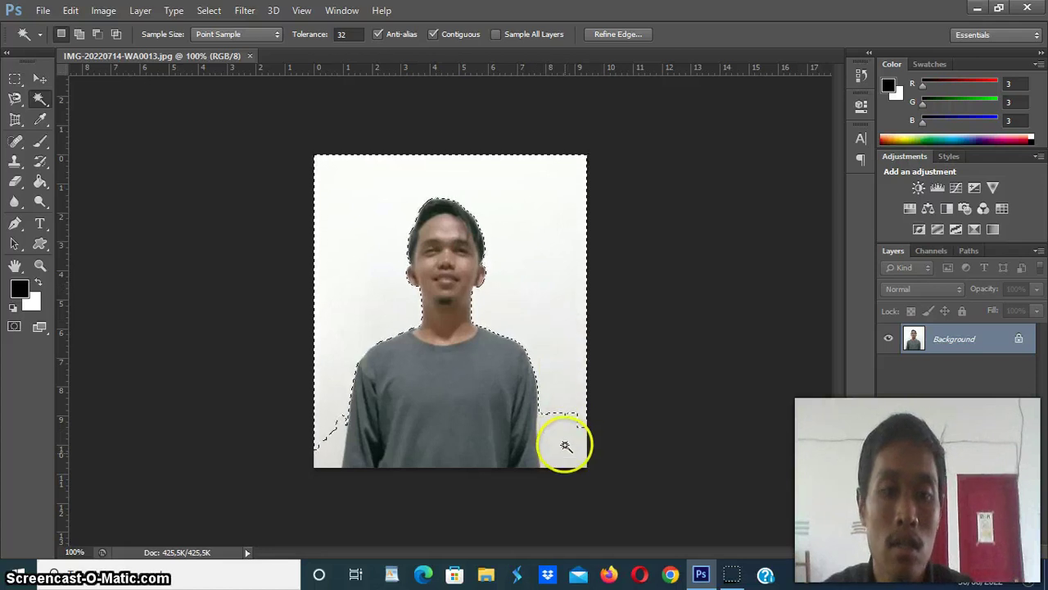
pyautogui.keyDown('shift'); pyautogui.click(567, 383); pyautogui.keyUp('shift')
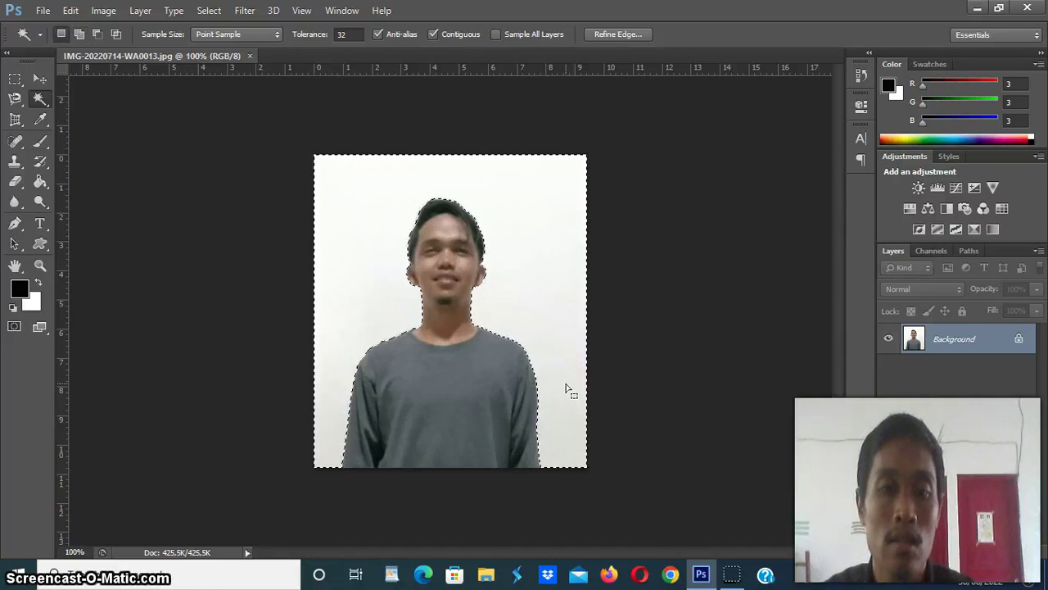
pyautogui.click(573, 371)
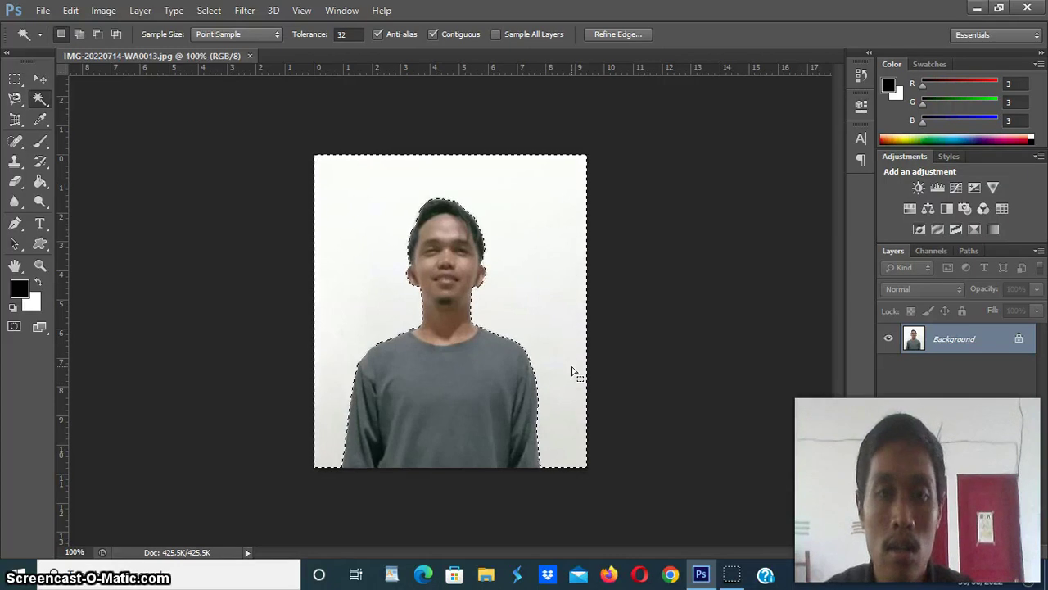
# - Invert the selection to the man and add a layer mask that hides the white background
pyautogui.click(210, 14)
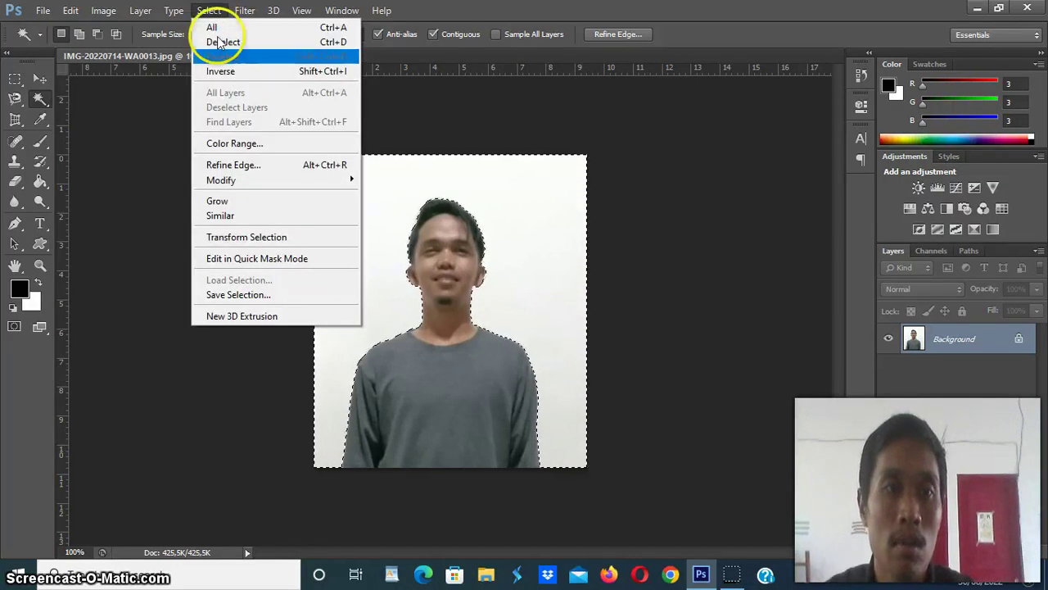
pyautogui.click(232, 72)
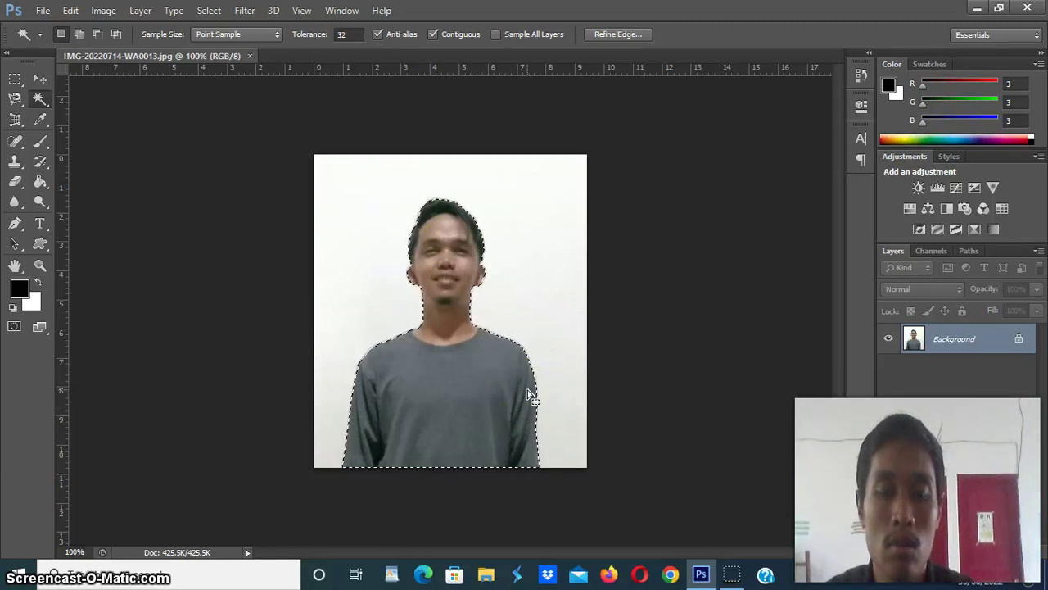
pyautogui.click(500, 396)
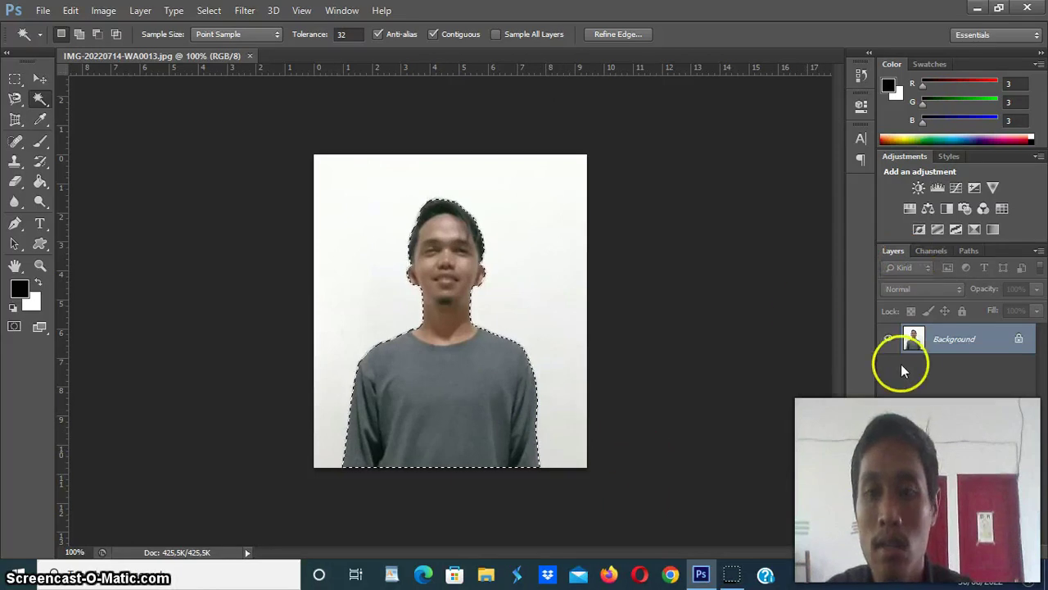
pyautogui.click(938, 560)
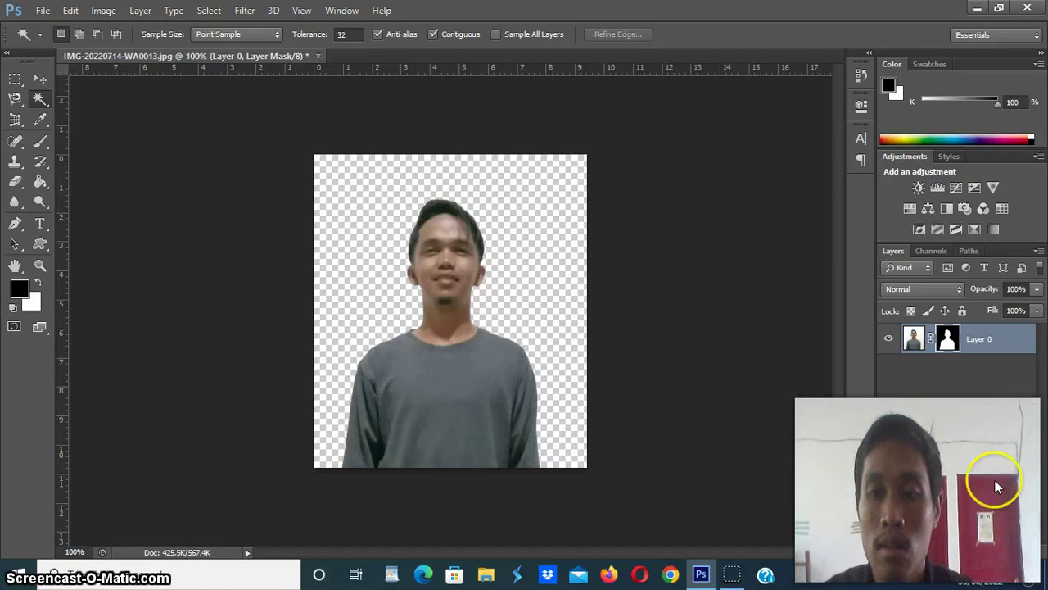
# - Add a Solid Color fill layer in black (#030303) and move Layer 0 above it
pyautogui.click(963, 550)
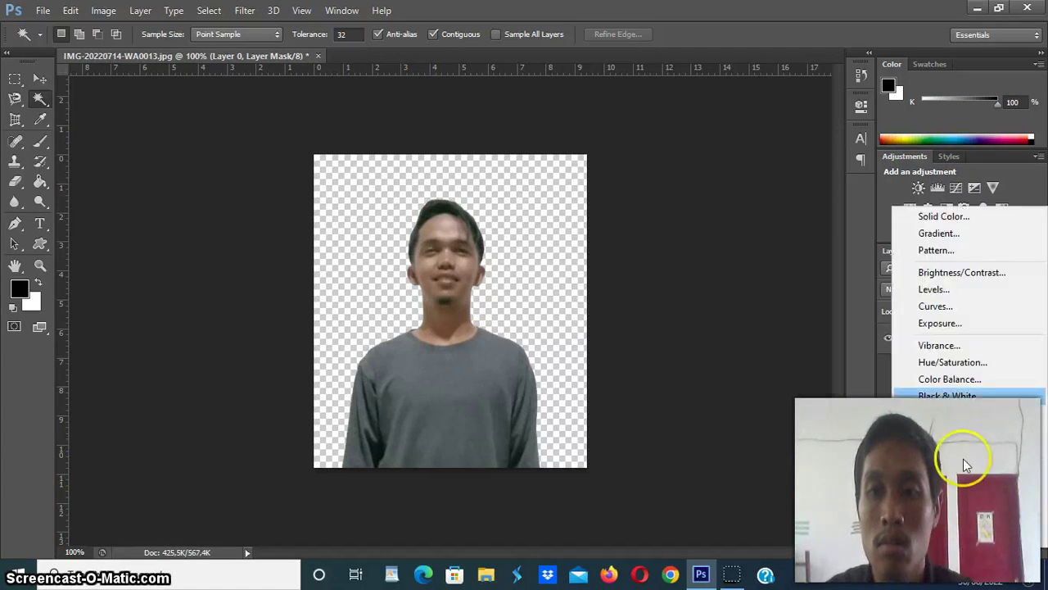
pyautogui.click(934, 218)
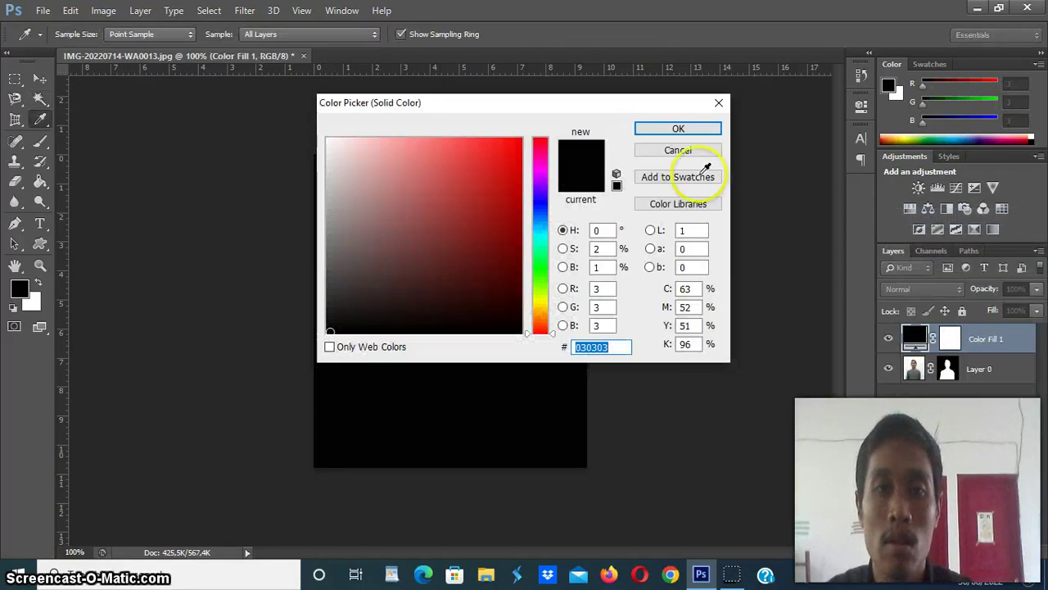
pyautogui.click(676, 131)
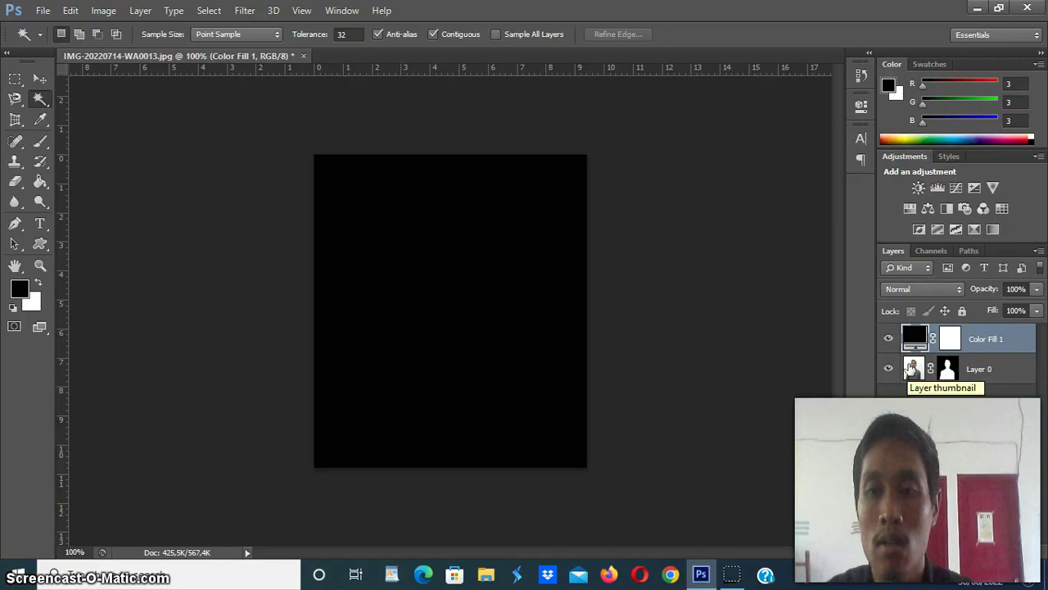
pyautogui.click(981, 348)
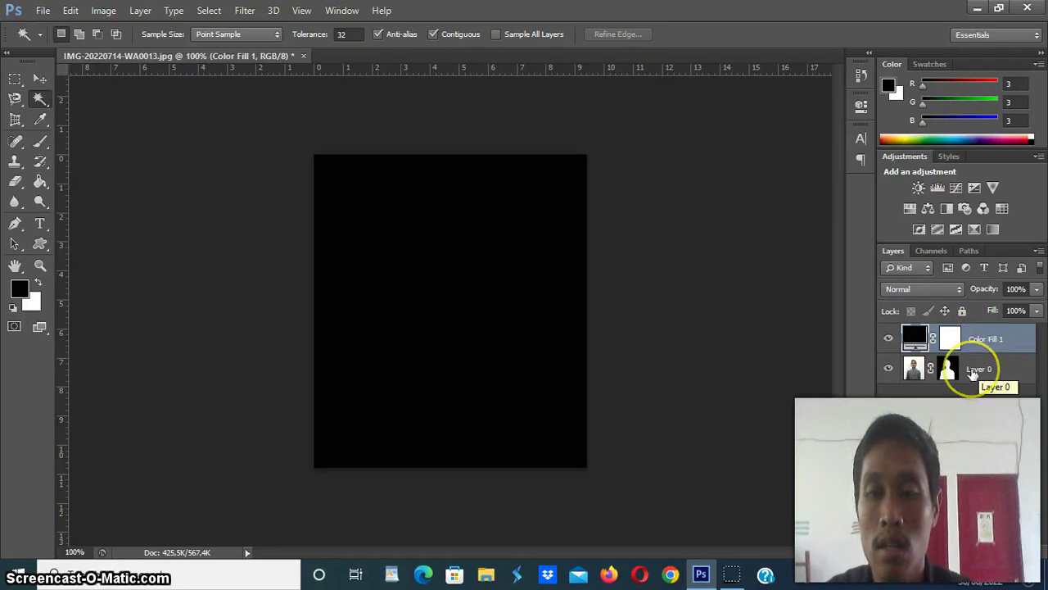
pyautogui.moveTo(973, 371); pyautogui.dragTo(975, 339)
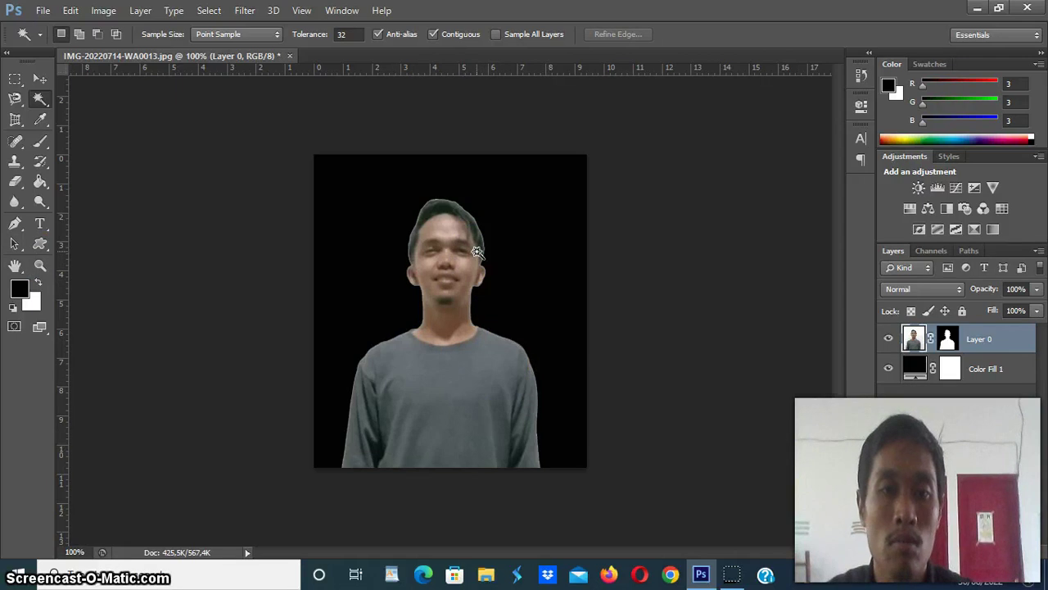
# - Examine the cutout's edges around the man's hair, ears and neck for fringing against the black fill
pyautogui.click(40, 264)
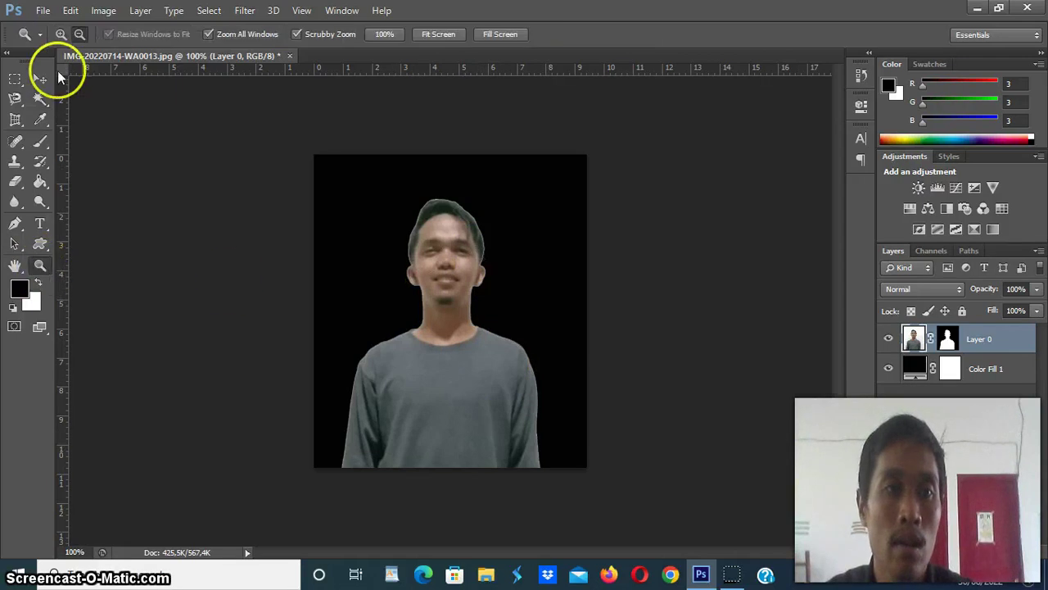
pyautogui.click(417, 234)
pyautogui.click(417, 234)
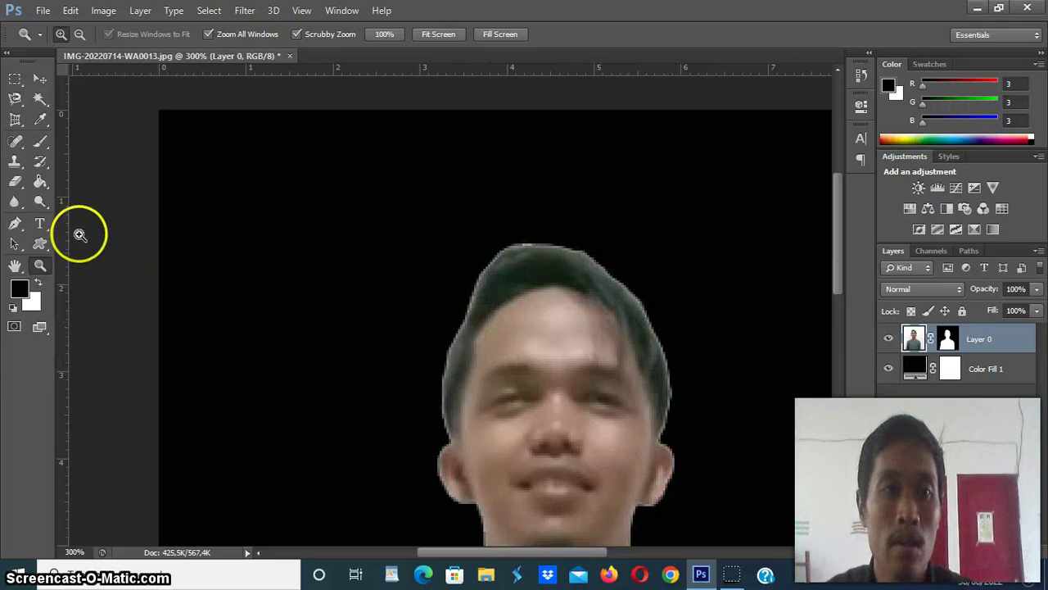
pyautogui.click(79, 34)
pyautogui.click(386, 196)
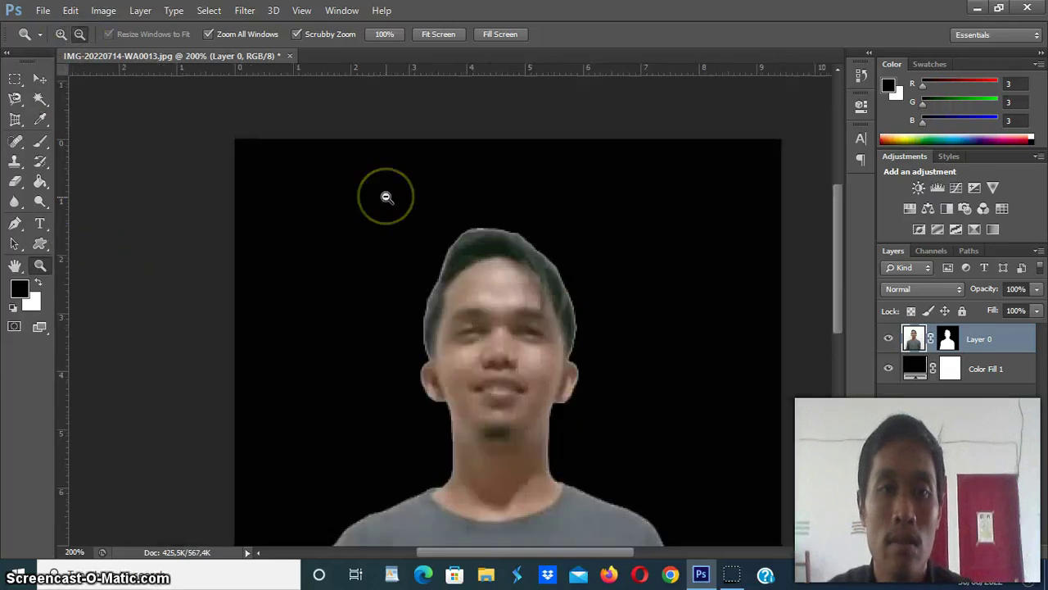
pyautogui.click(386, 196)
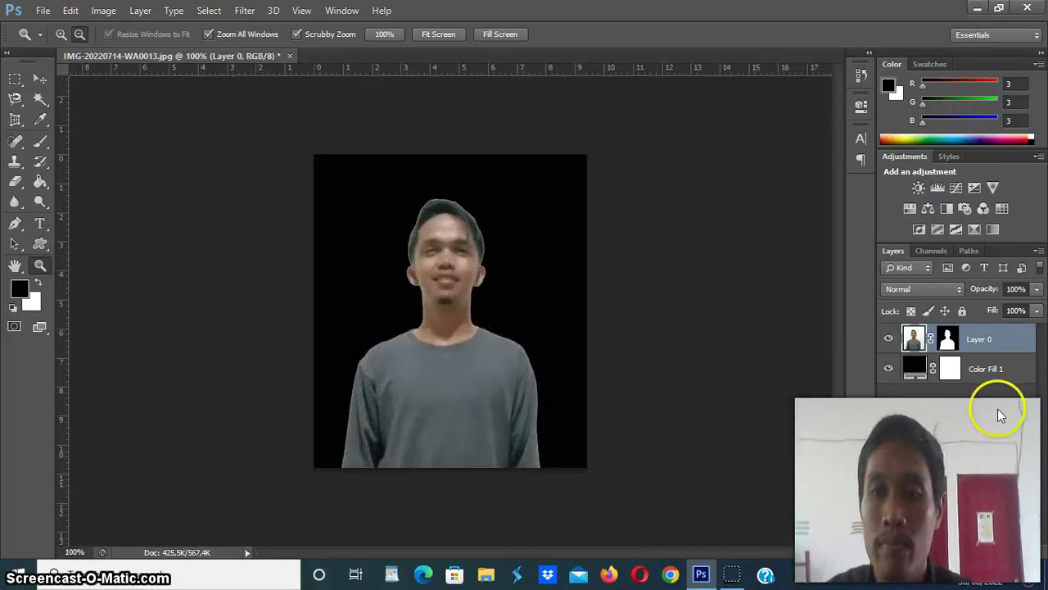
# - Load Layer 0's mask as a selection around the man and contract it by 2 pixels
pyautogui.click(209, 10)
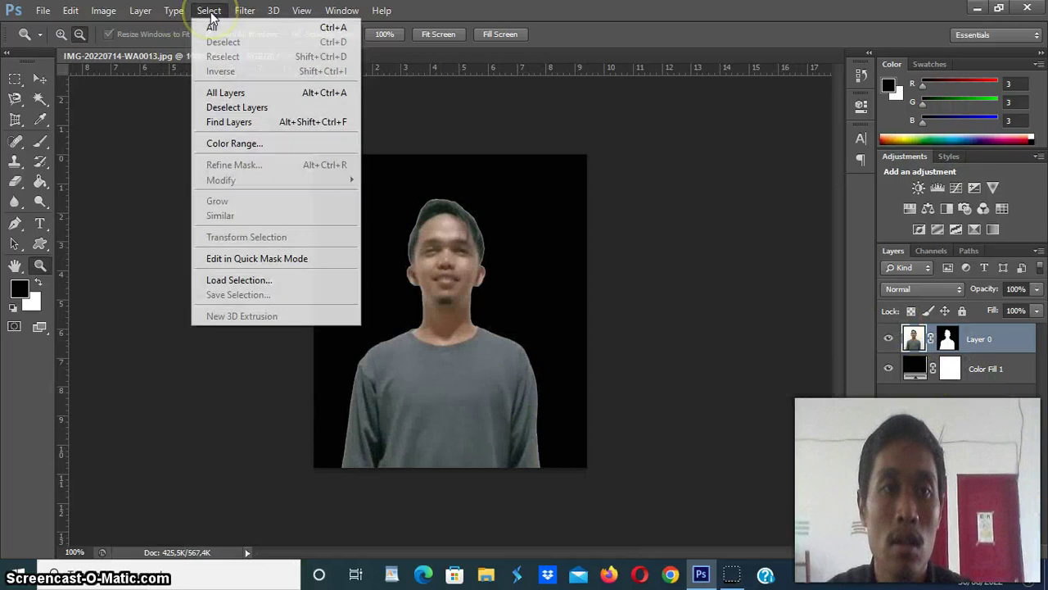
pyautogui.click(977, 339)
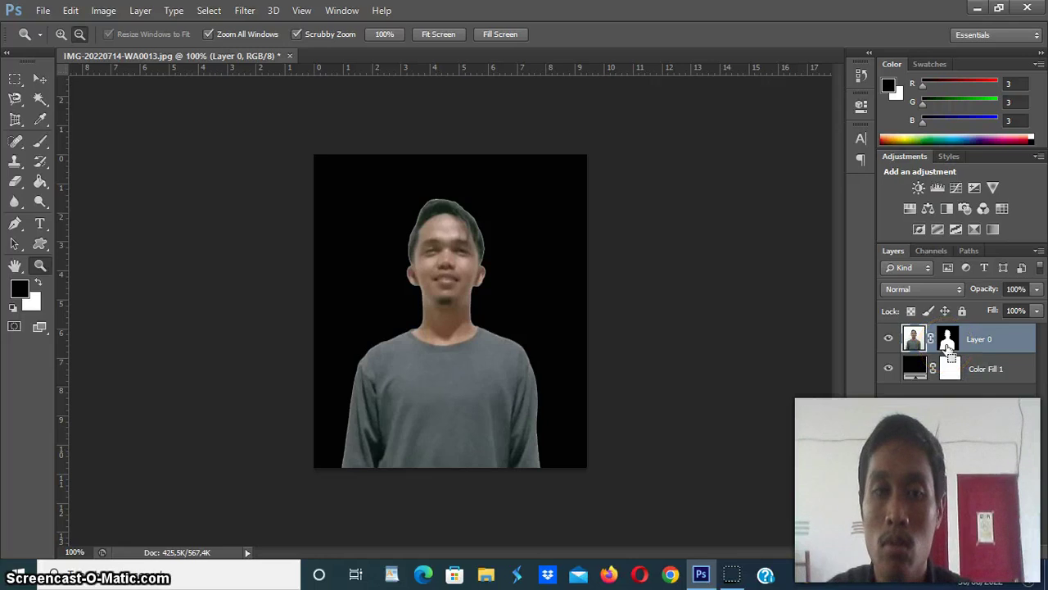
pyautogui.keyDown('ctrl'); pyautogui.click(946, 345); pyautogui.keyUp('ctrl')
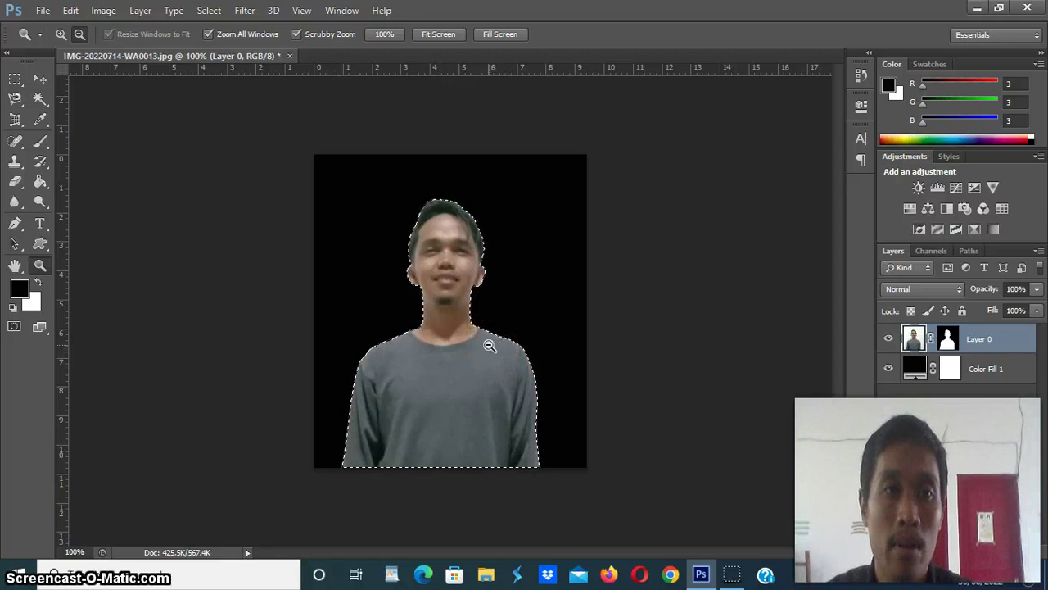
pyautogui.click(218, 15)
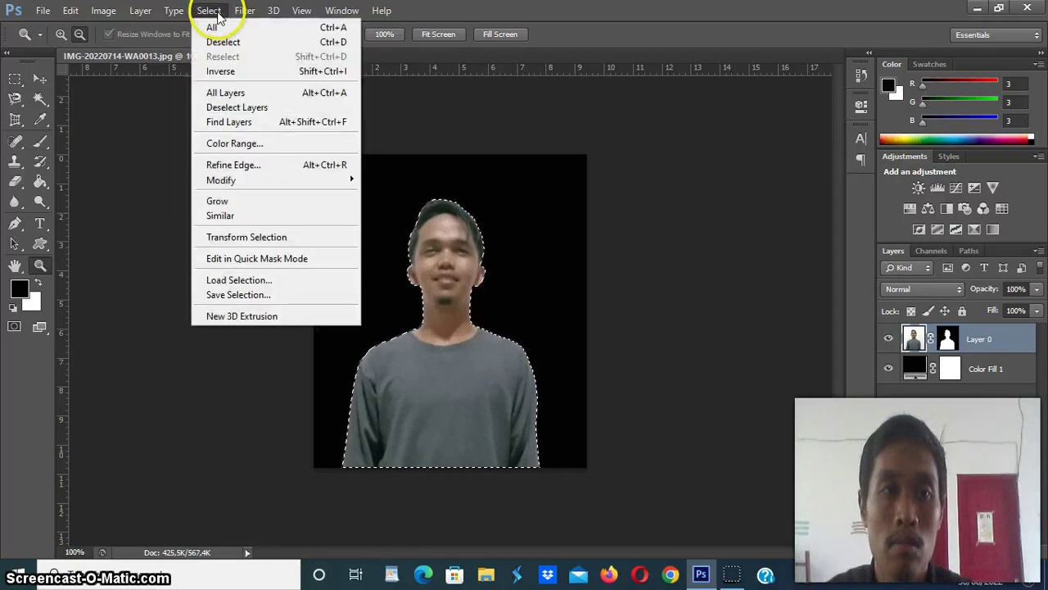
pyautogui.moveTo(270, 181)
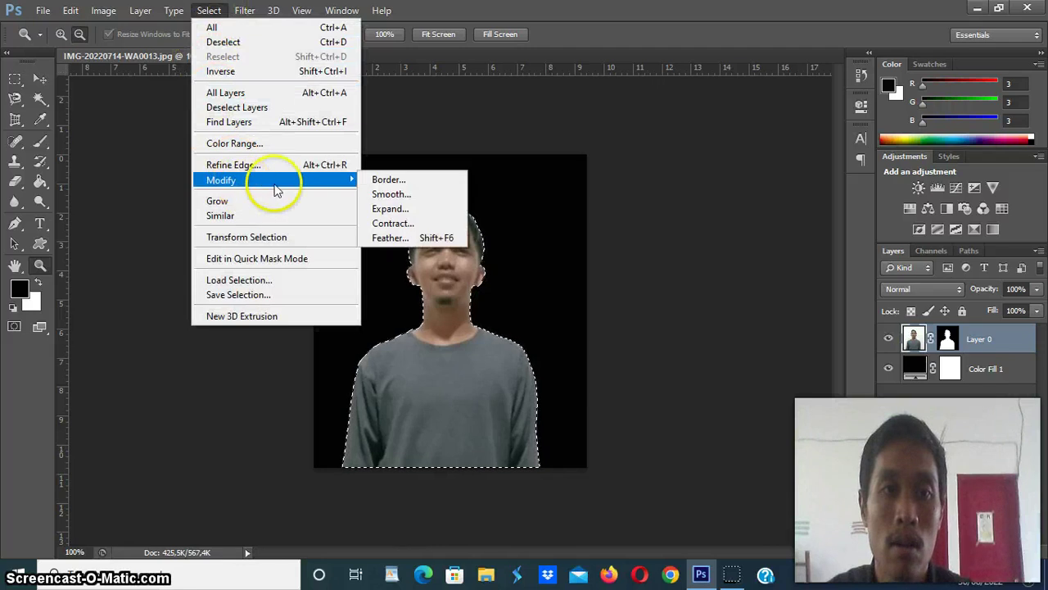
pyautogui.click(431, 224)
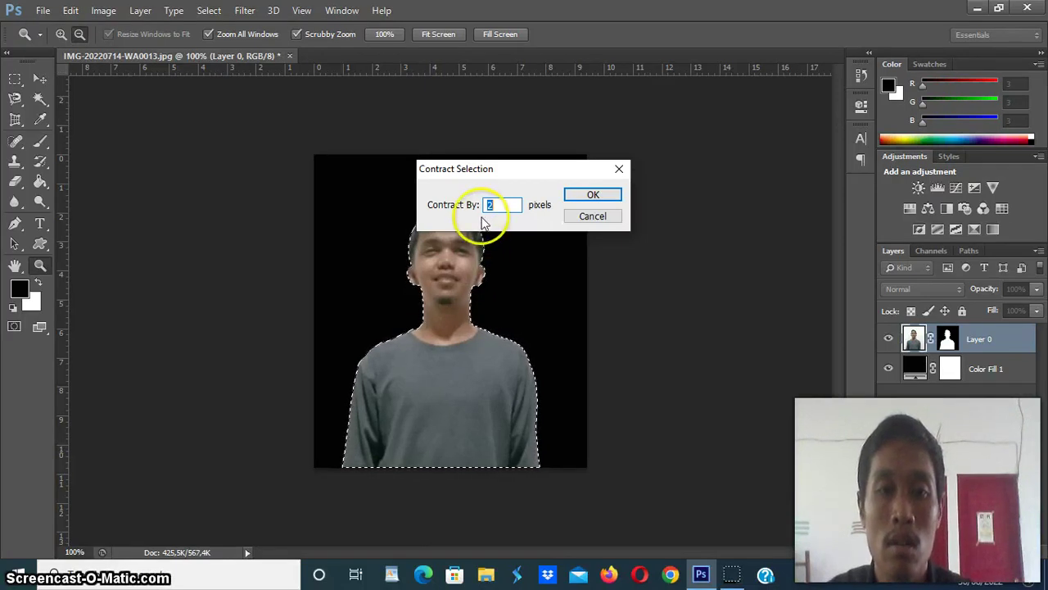
pyautogui.click(591, 194)
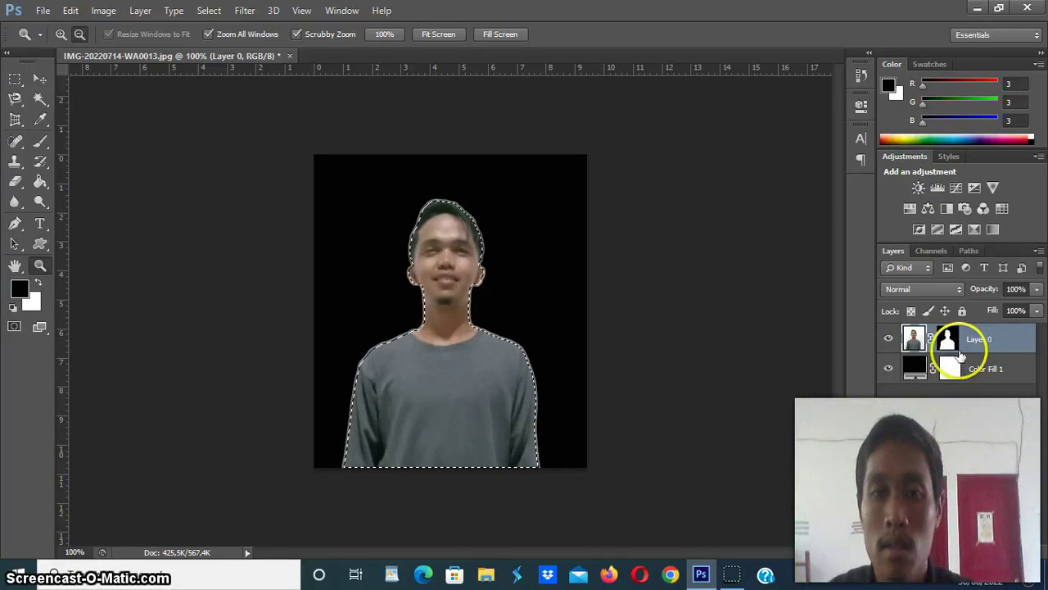
# - Invert the selection, fill it with black on Layer 0's mask to trim the edge fringe, and deselect
pyautogui.click(215, 12)
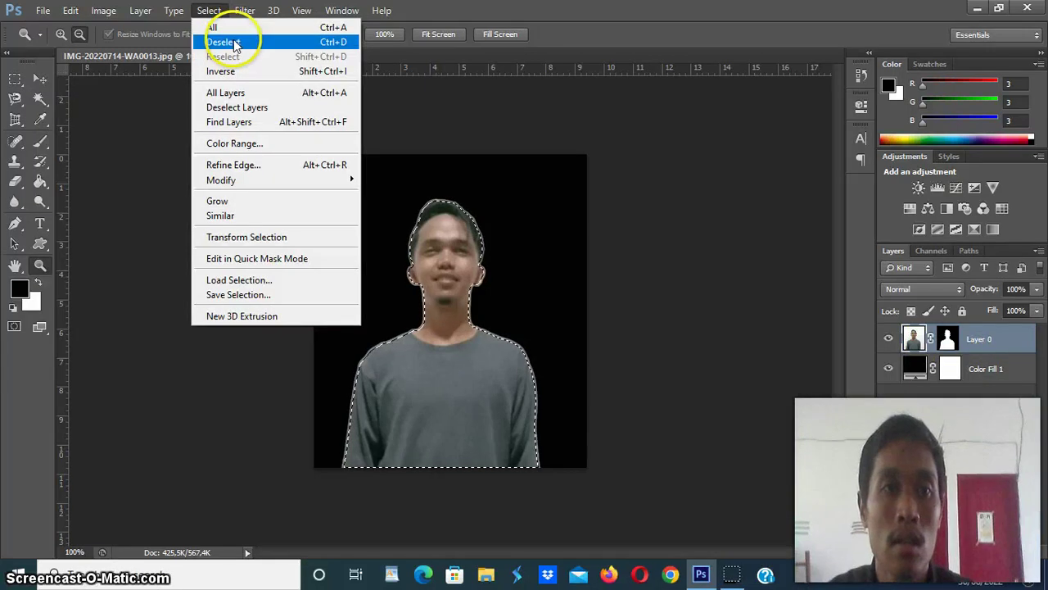
pyautogui.click(235, 42)
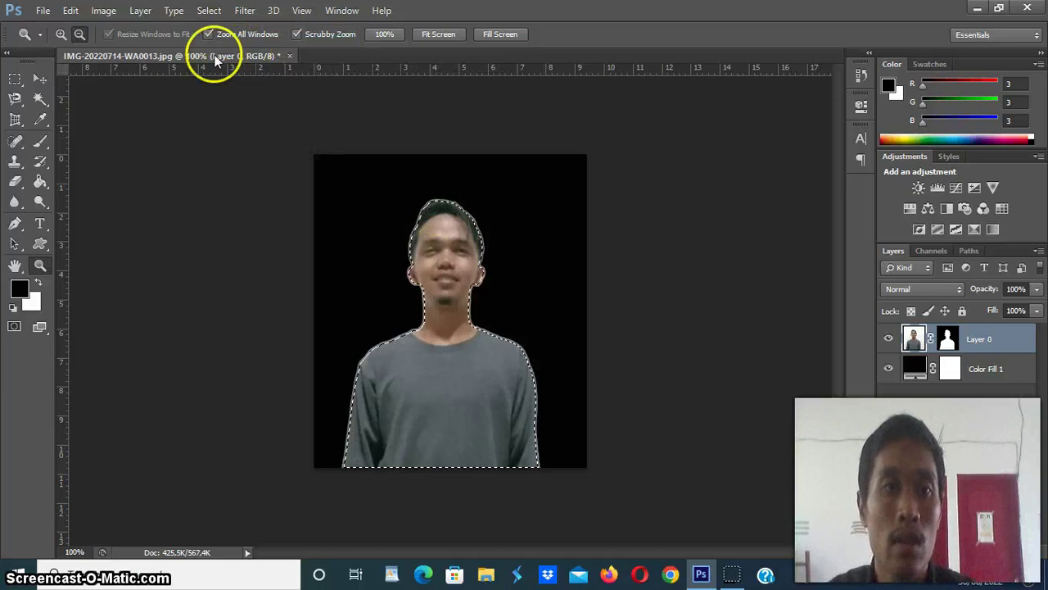
pyautogui.click(210, 12)
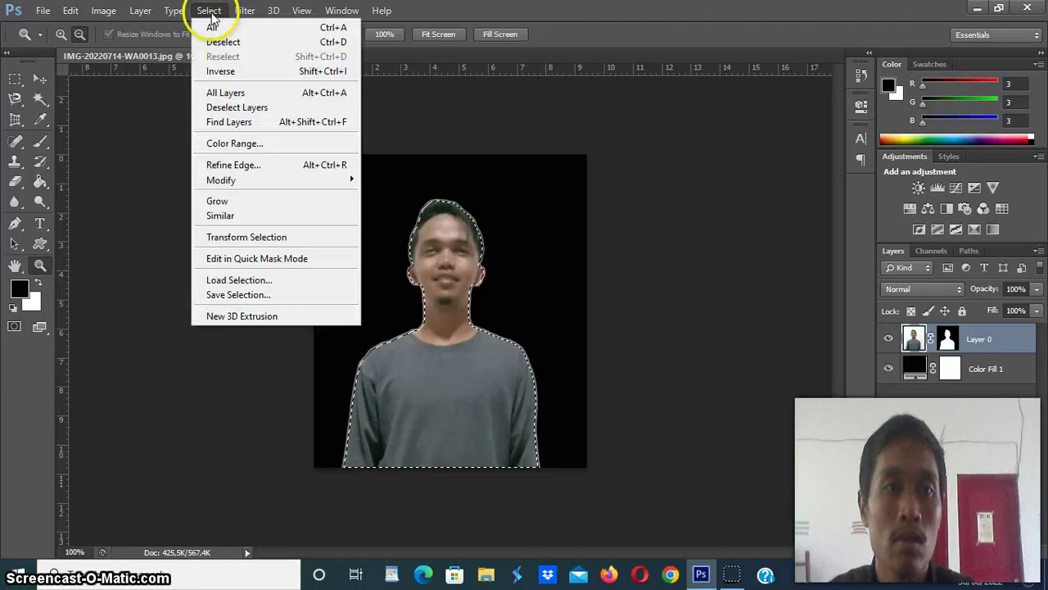
pyautogui.click(245, 72)
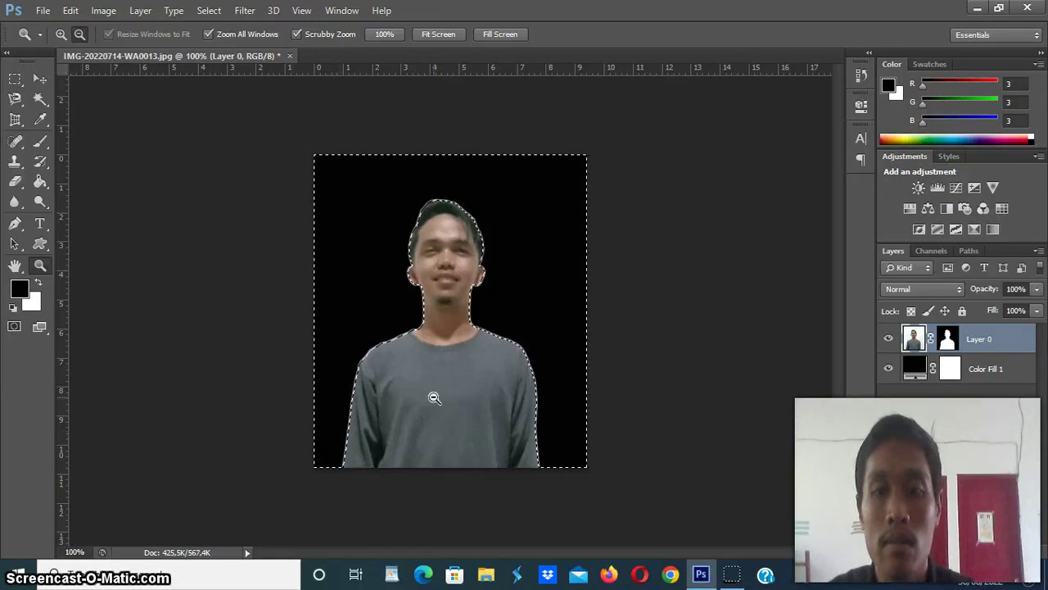
pyautogui.click(953, 344)
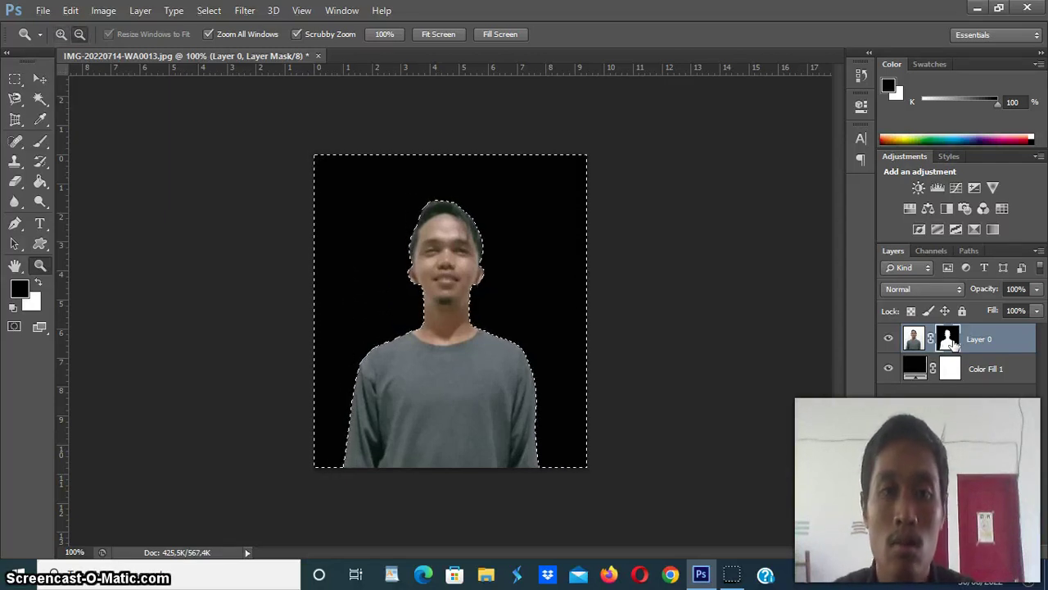
pyautogui.click(952, 345)
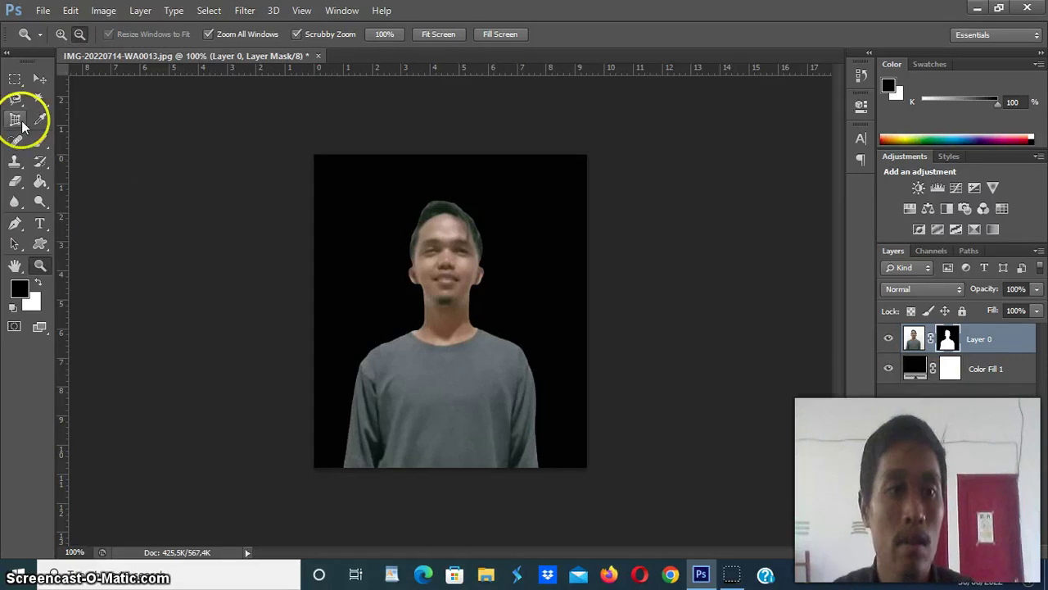
# - Examine the trimmed cutout edges around the man's hair, ears and neck against the black background
pyautogui.click(506, 249)
pyautogui.click(543, 337)
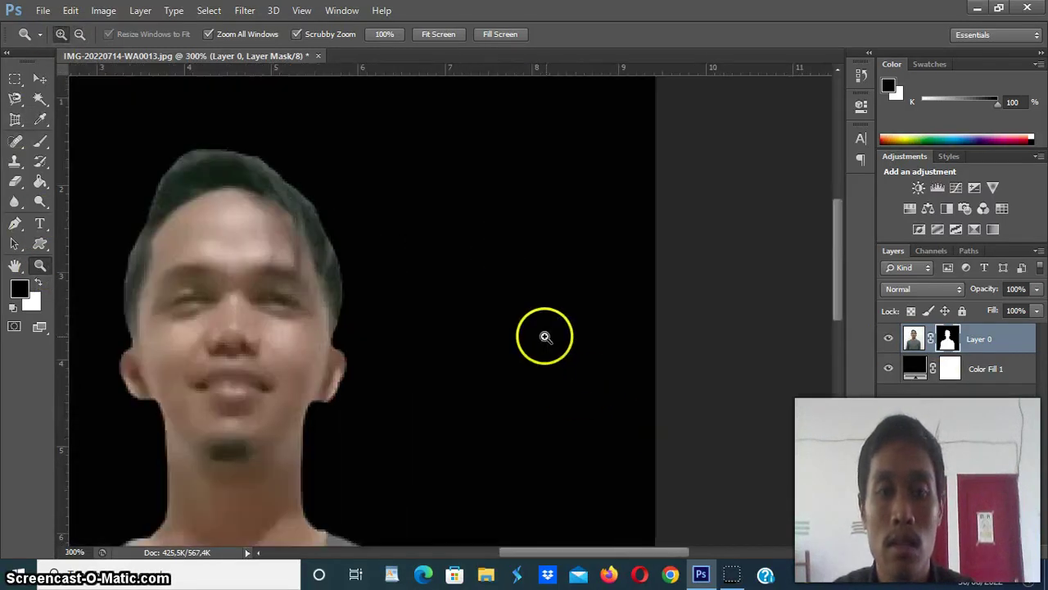
pyautogui.moveTo(646, 556); pyautogui.dragTo(591, 549)
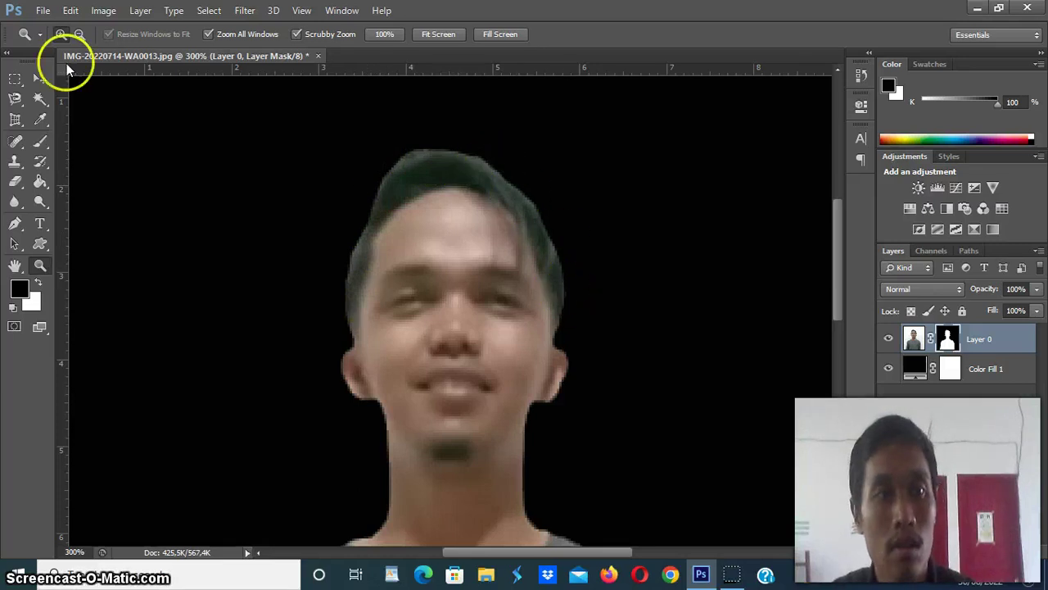
pyautogui.click(79, 35)
pyautogui.click(421, 207)
pyautogui.click(424, 209)
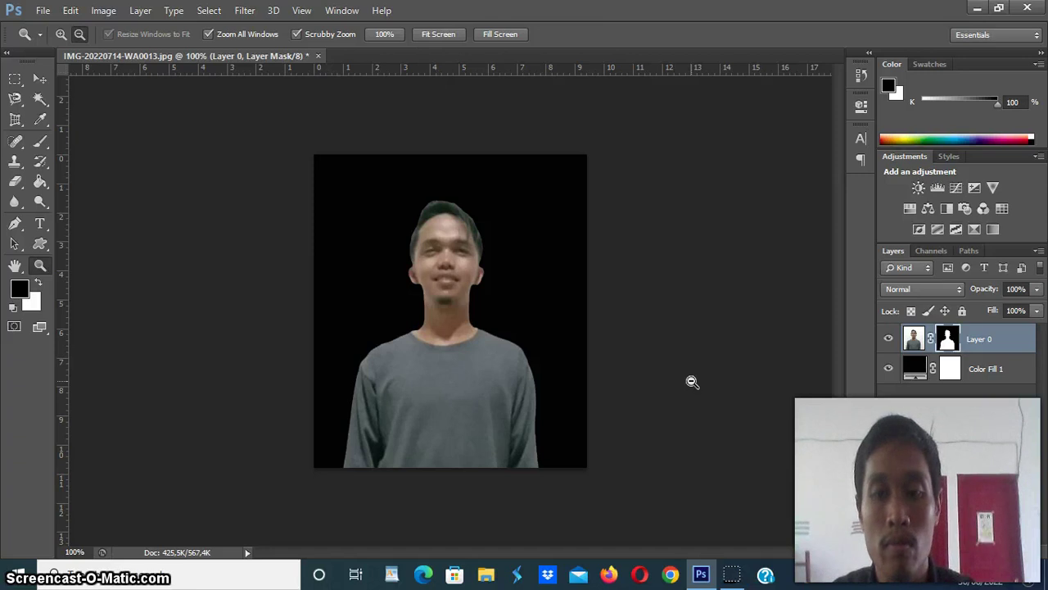
pyautogui.click(733, 577)
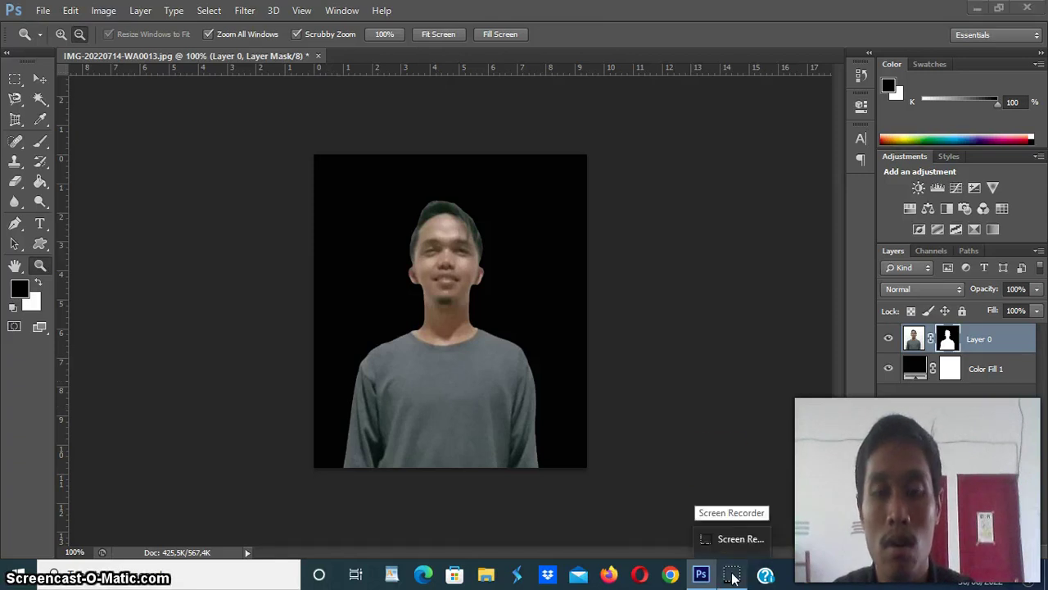